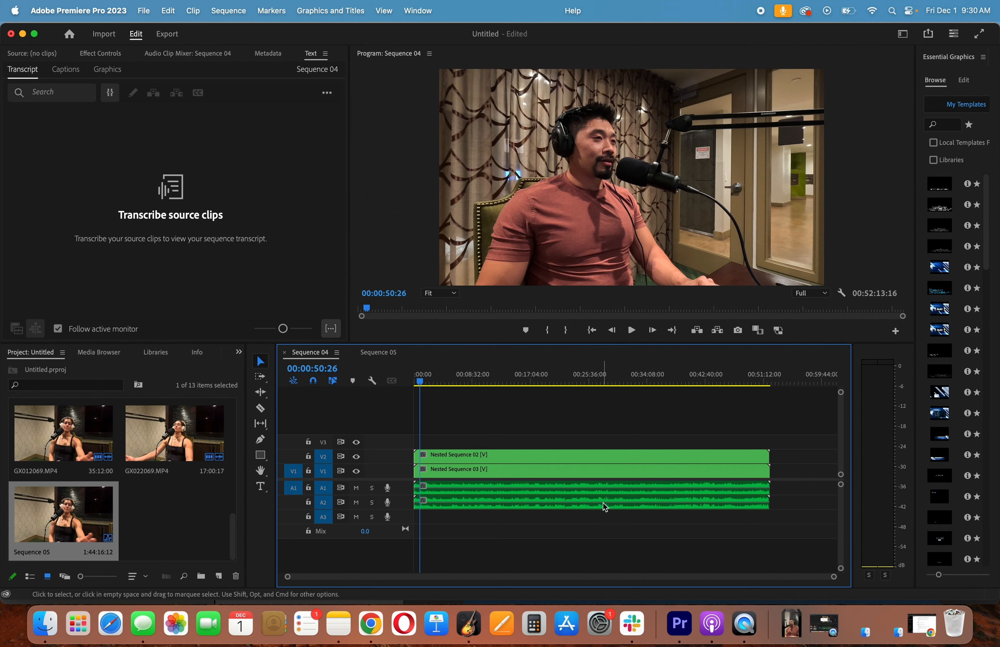
Step: Select both nested sequences with their audio on the Sequence 04 timeline and synchronize them
left_click_drag(834, 578, 727, 577)
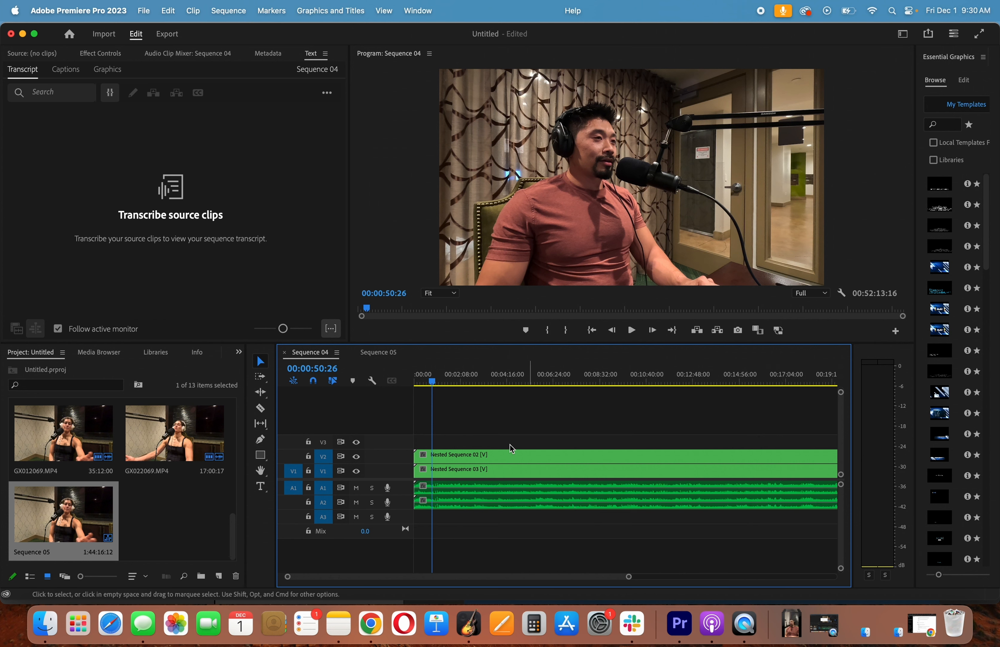
left_click_drag(501, 418, 576, 542)
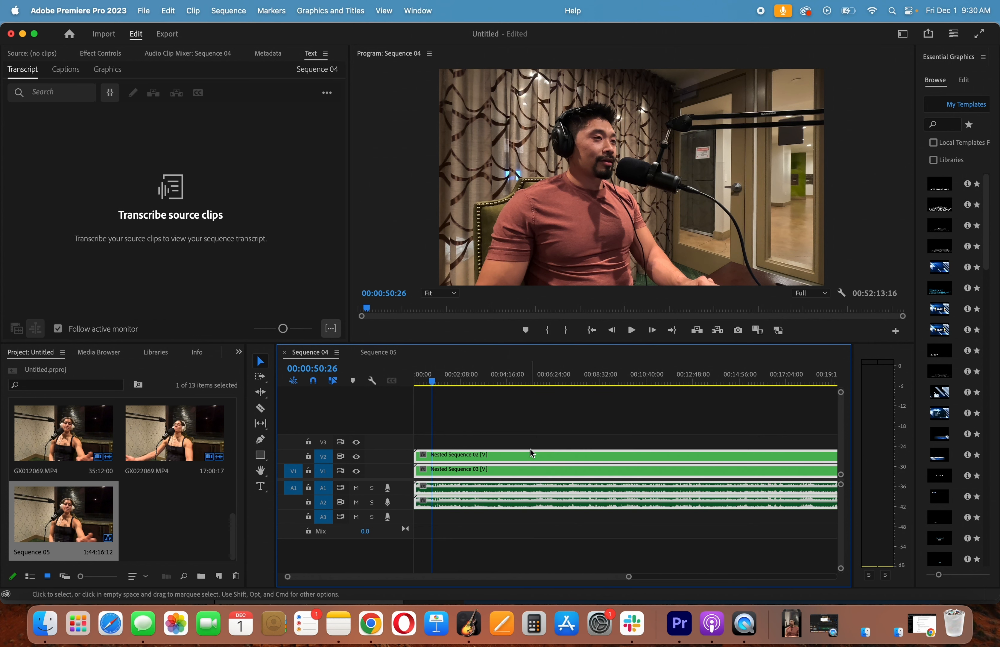
right_click(545, 457)
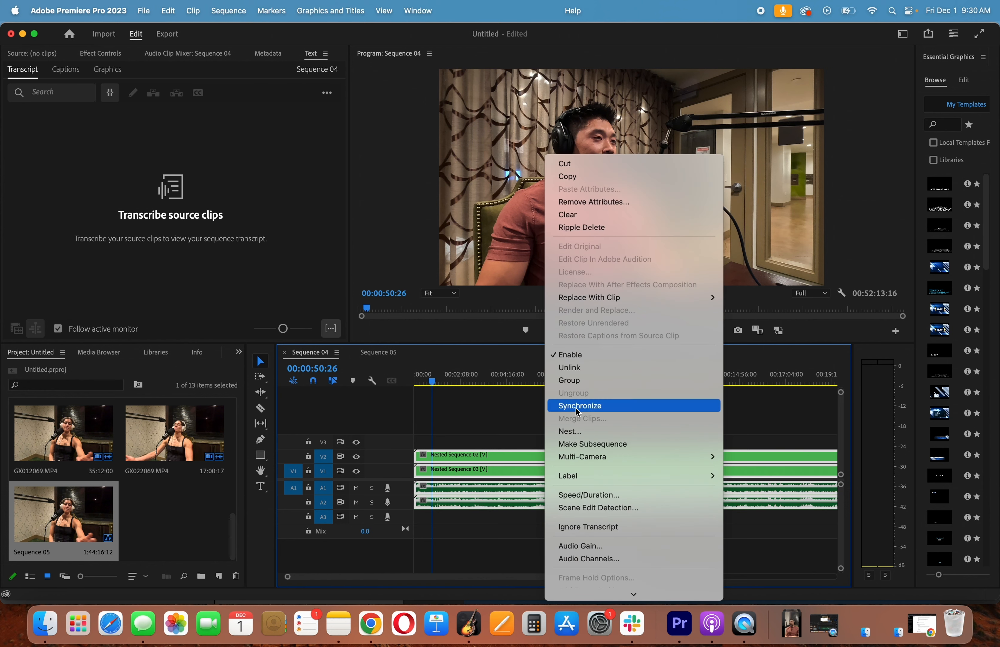
left_click(578, 407)
left_click(534, 372)
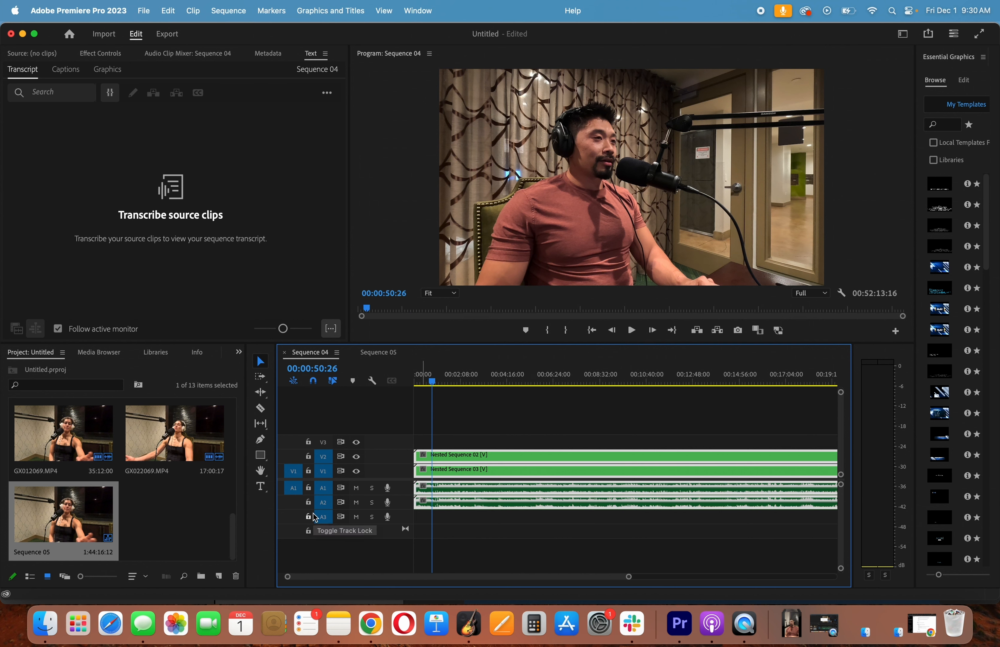
Step: Add the "petpeeves and motivation" recording from the GarageBand folder to track A3 at the start of the sequence
left_click(88, 358)
scroll(189, 469, "down", 10)
scroll(189, 468, "down", 4)
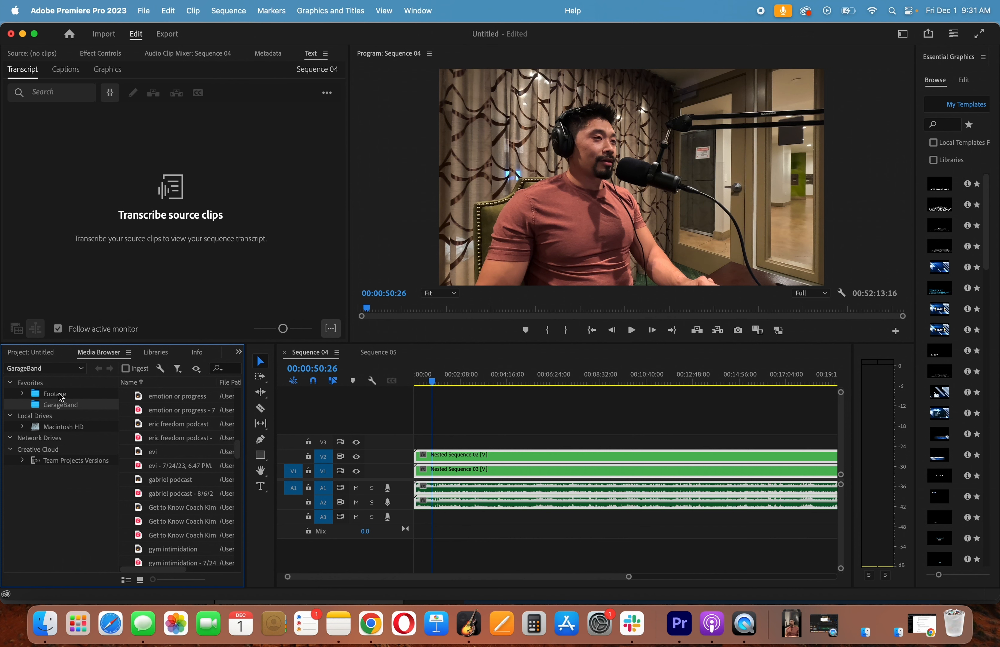
scroll(188, 496, "down", 5)
scroll(189, 499, "down", 5)
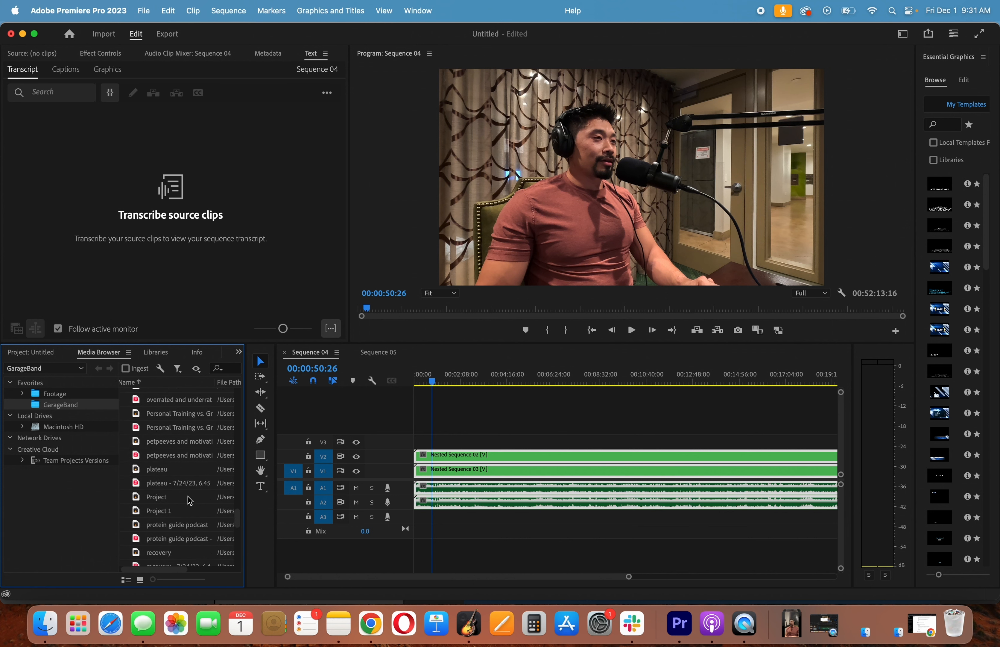
left_click_drag(170, 457, 418, 515)
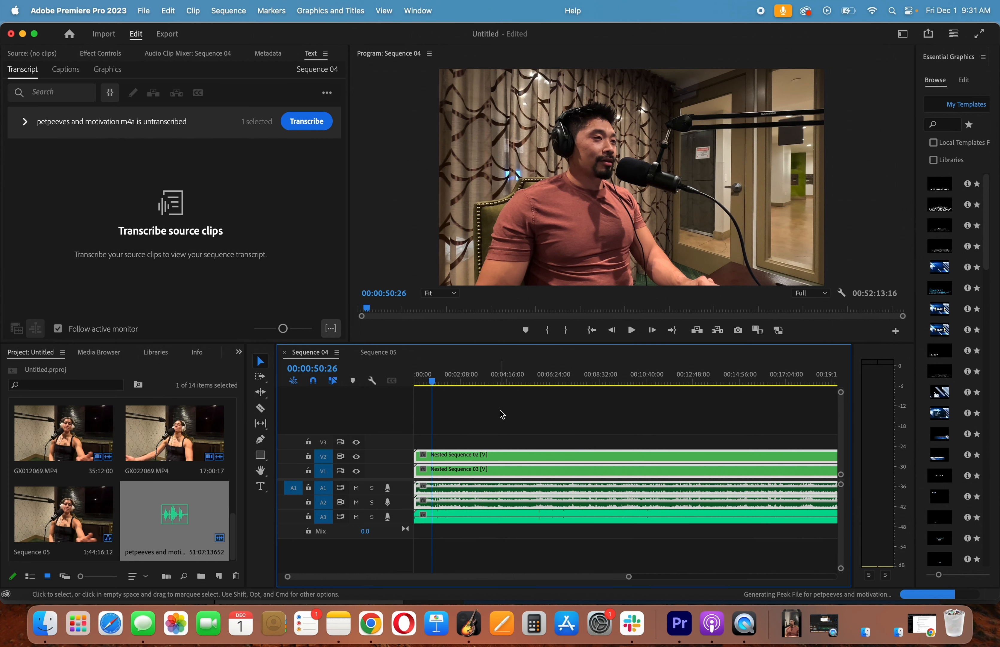
Step: Select all clips on the timeline, including the new audio on A3, and synchronize them
left_click_drag(471, 431, 551, 549)
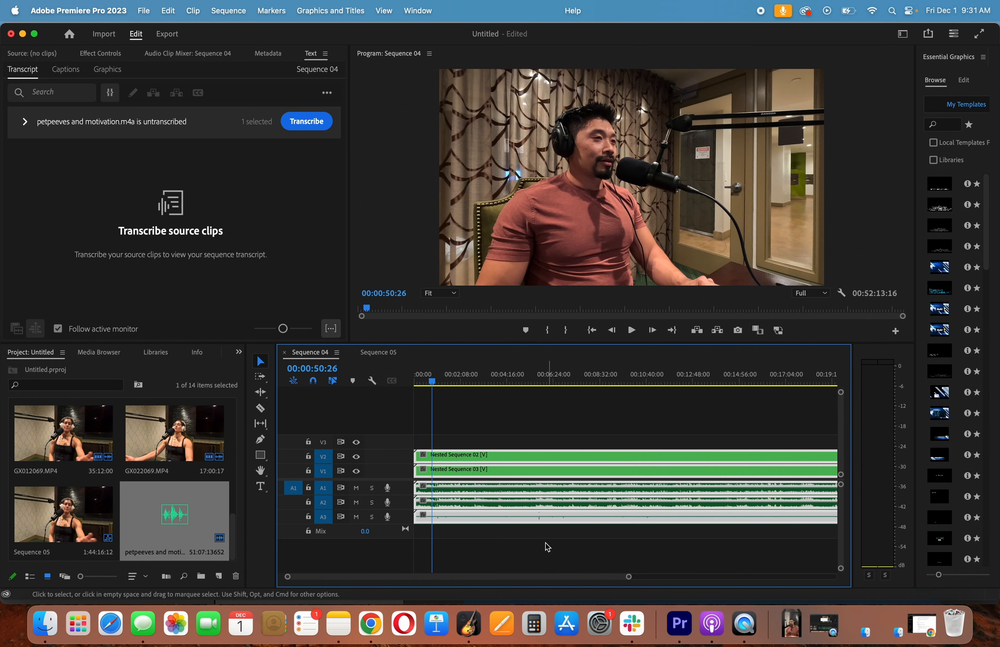
right_click(542, 499)
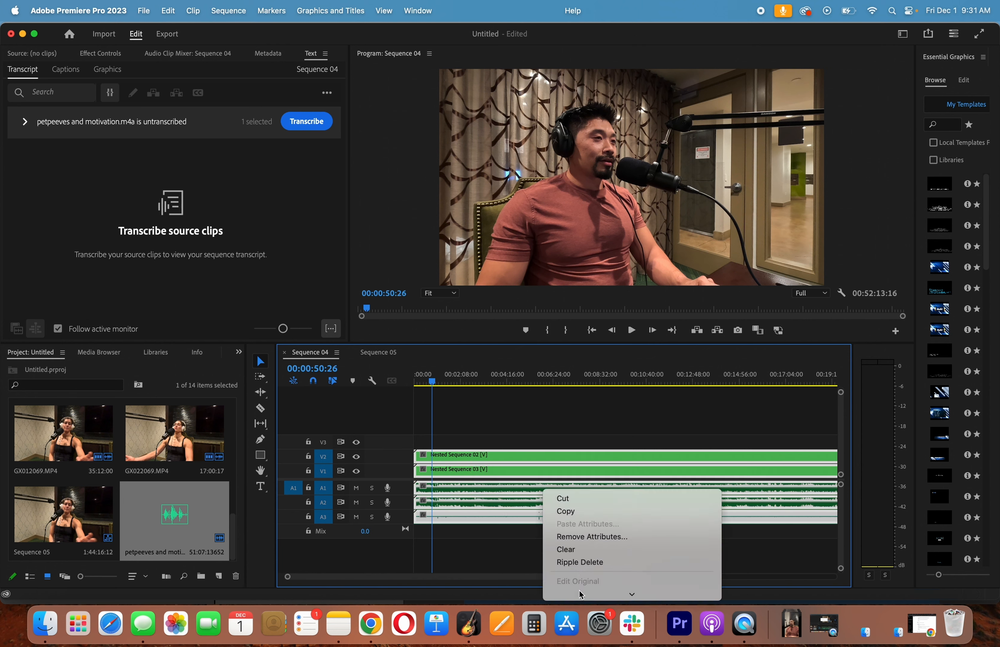
mouse_move(582, 596)
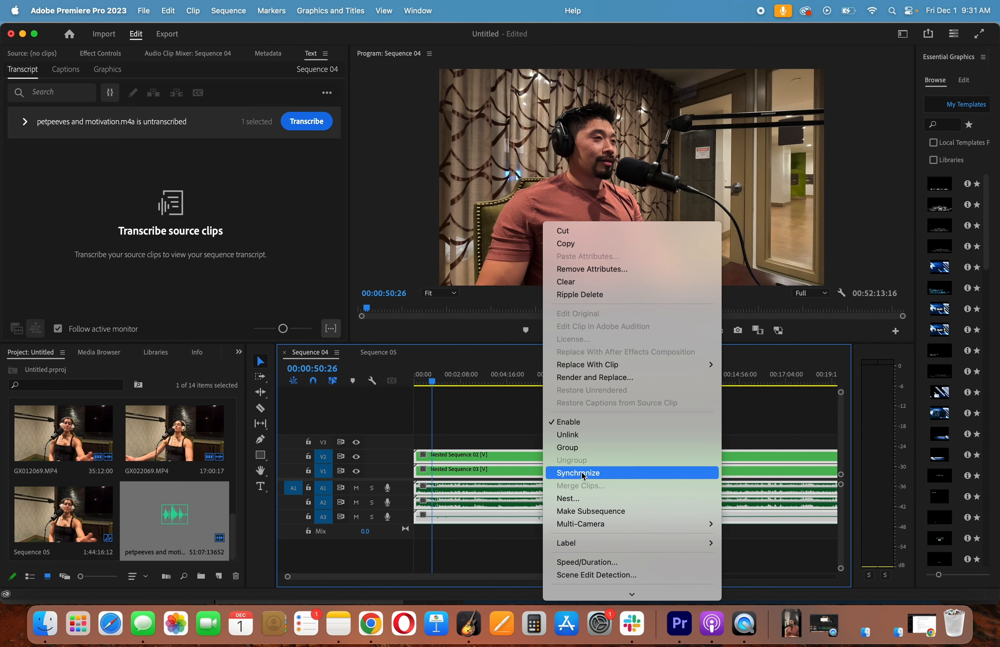
left_click(583, 475)
left_click(517, 371)
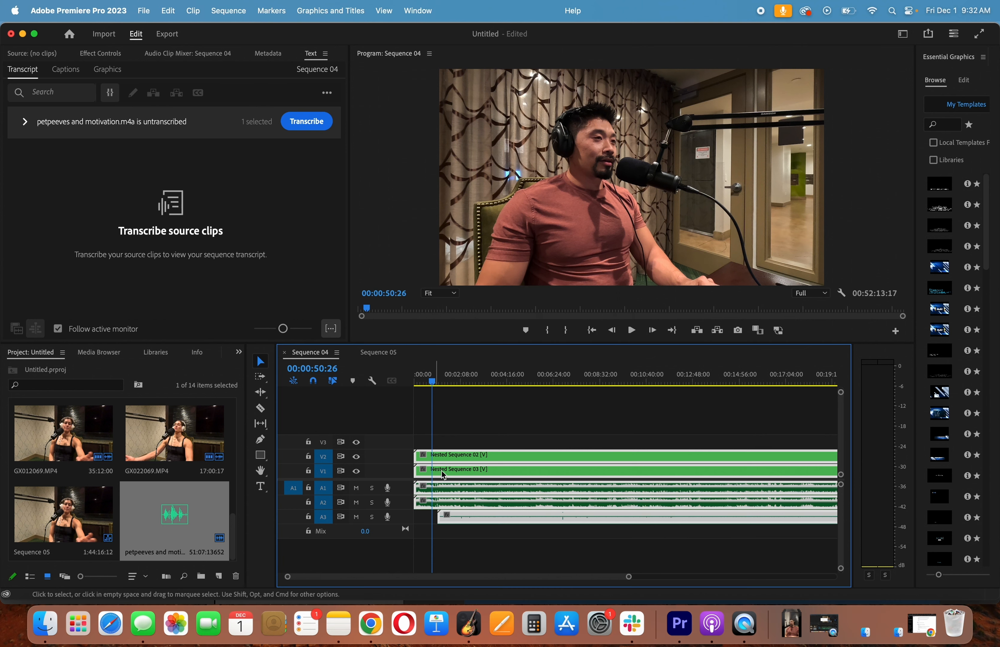
Step: Trim the starts and ends of both nested sequences and their audio to match the audio clip on A3
key("super+a")
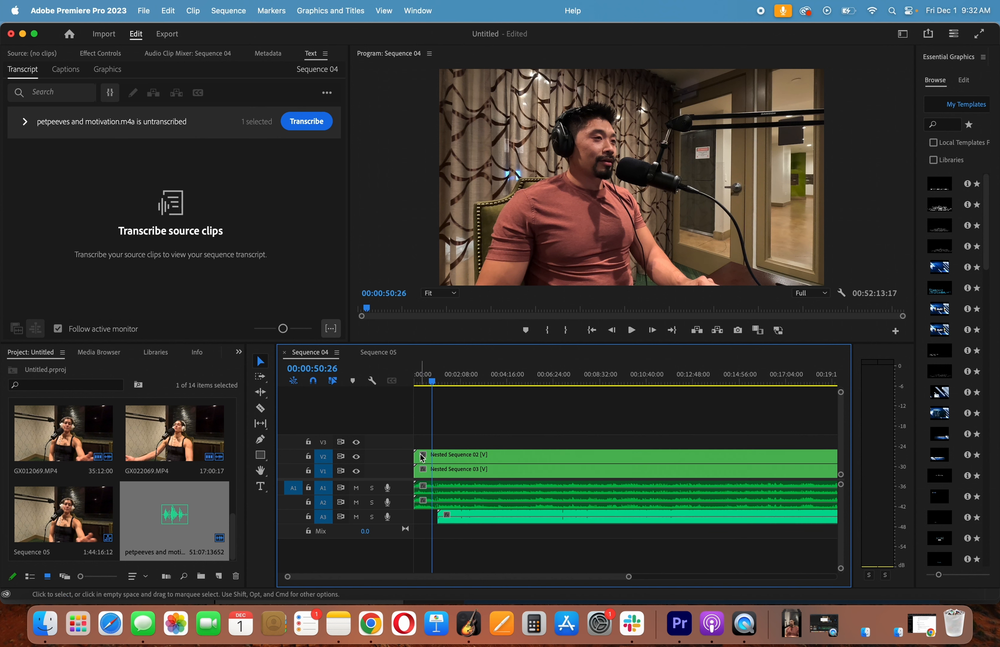
left_click_drag(416, 453, 435, 474)
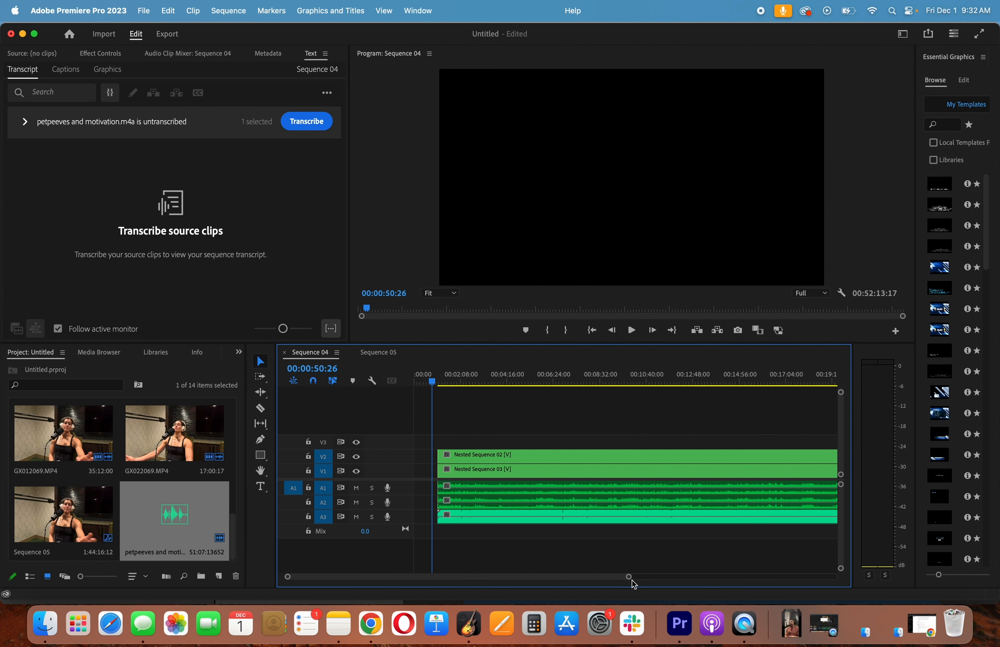
left_click_drag(628, 577, 674, 580)
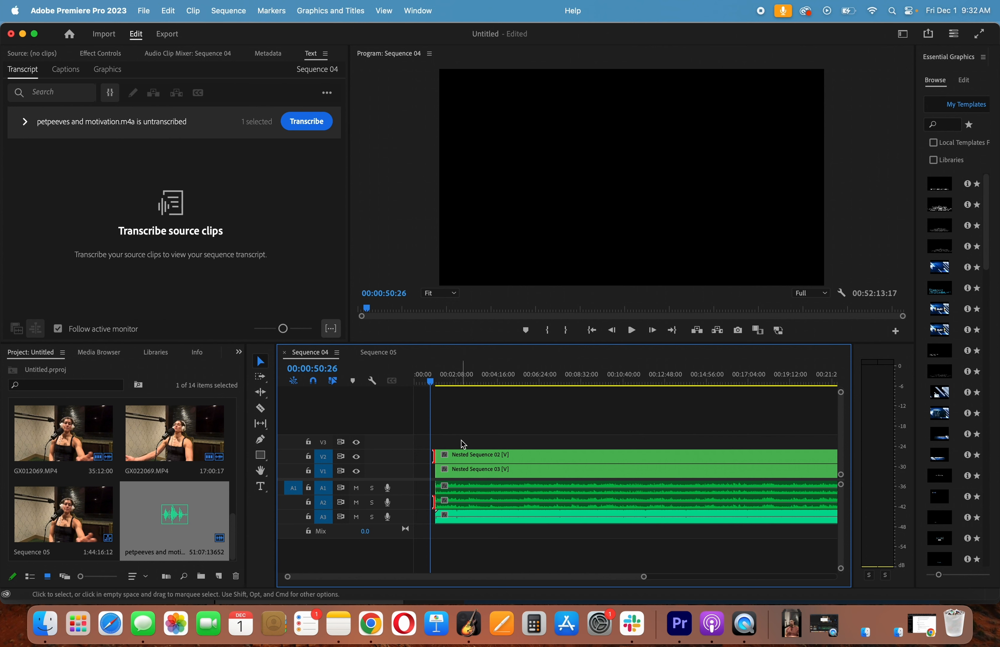
left_click_drag(644, 577, 812, 576)
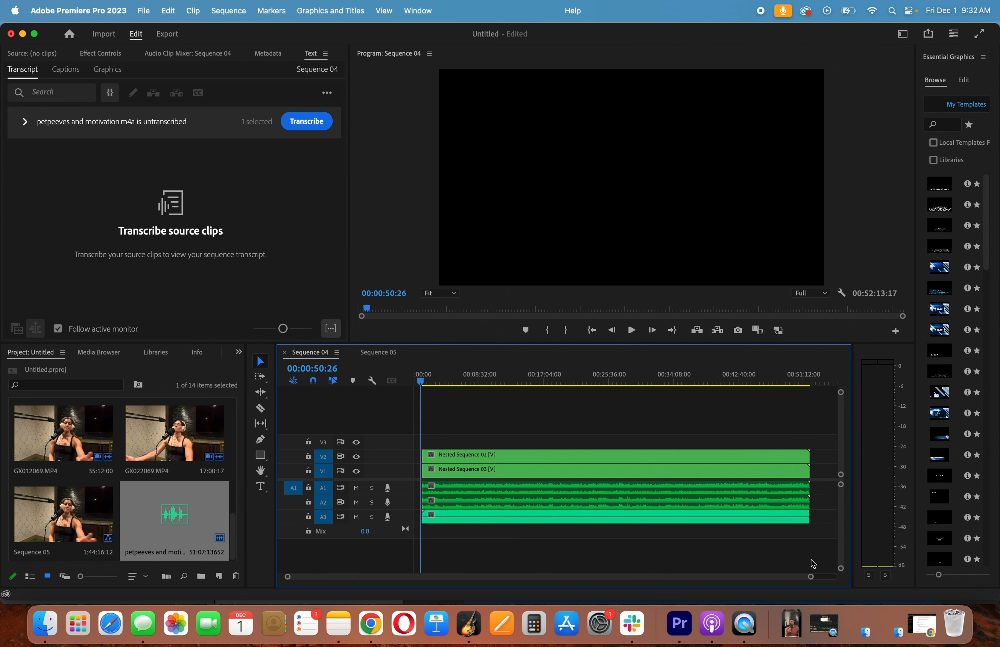
left_click(809, 382)
left_click_drag(811, 578, 642, 577)
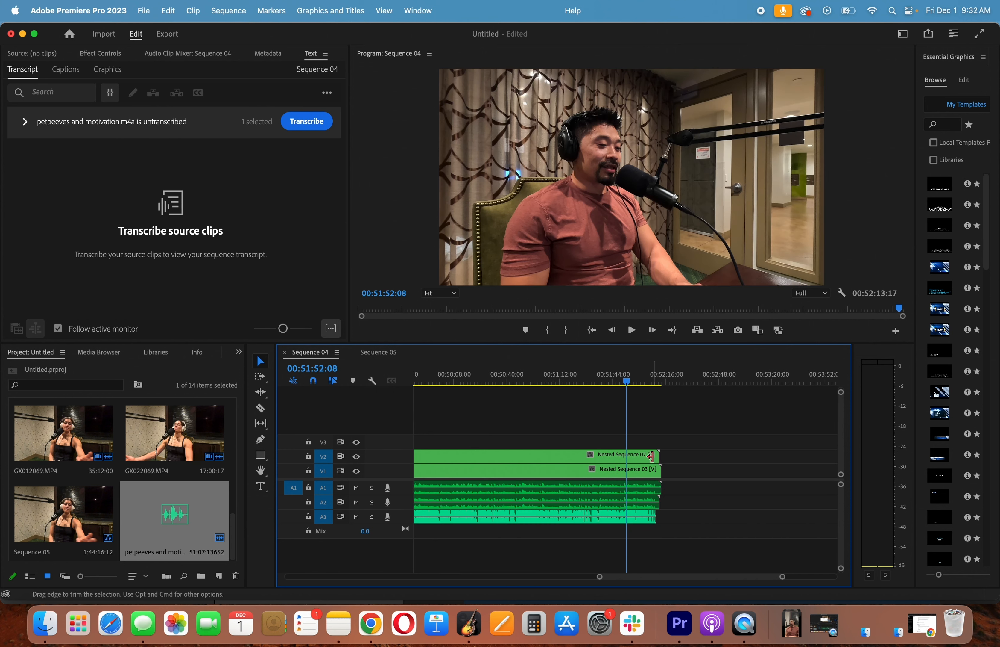
left_click_drag(660, 469, 655, 454)
left_click(646, 382)
key("space")
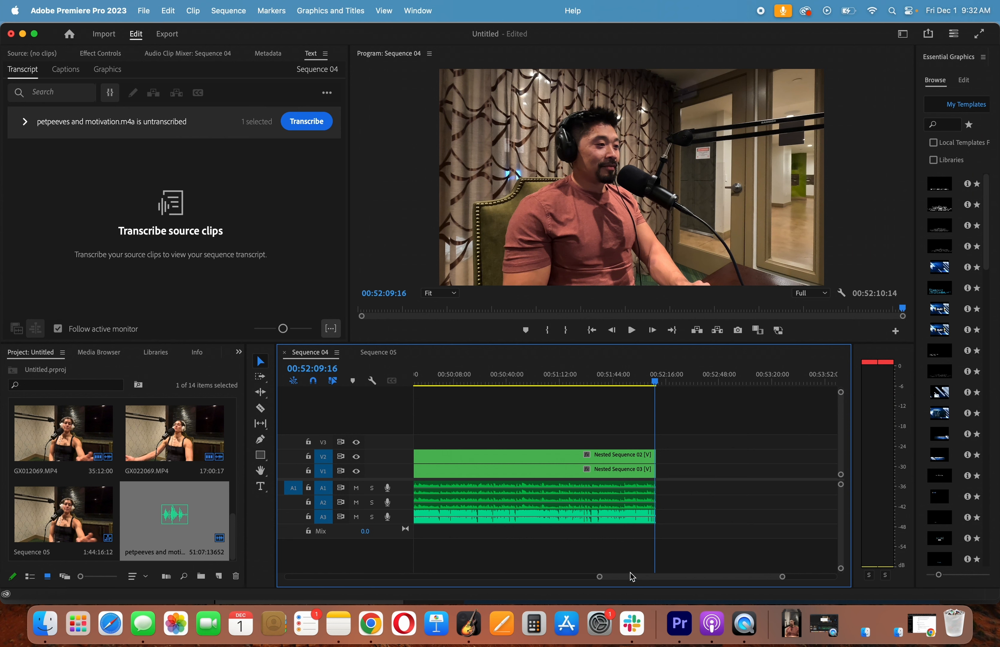
Step: Ripple delete the empty gap before the clips so that they begin at the start of the sequence
left_click_drag(637, 581, 323, 583)
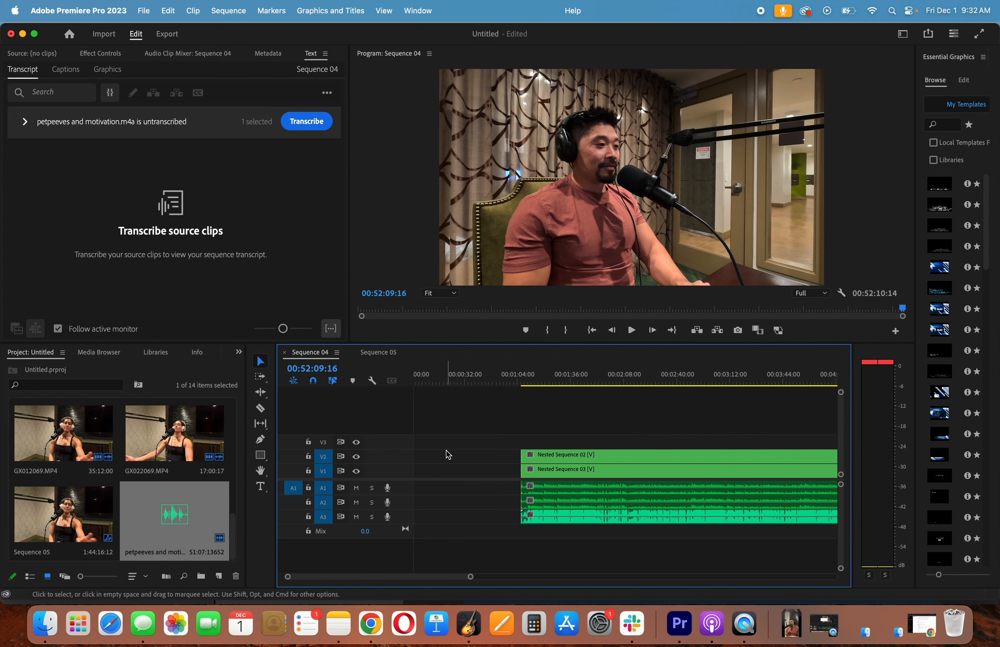
right_click(469, 465)
left_click(510, 473)
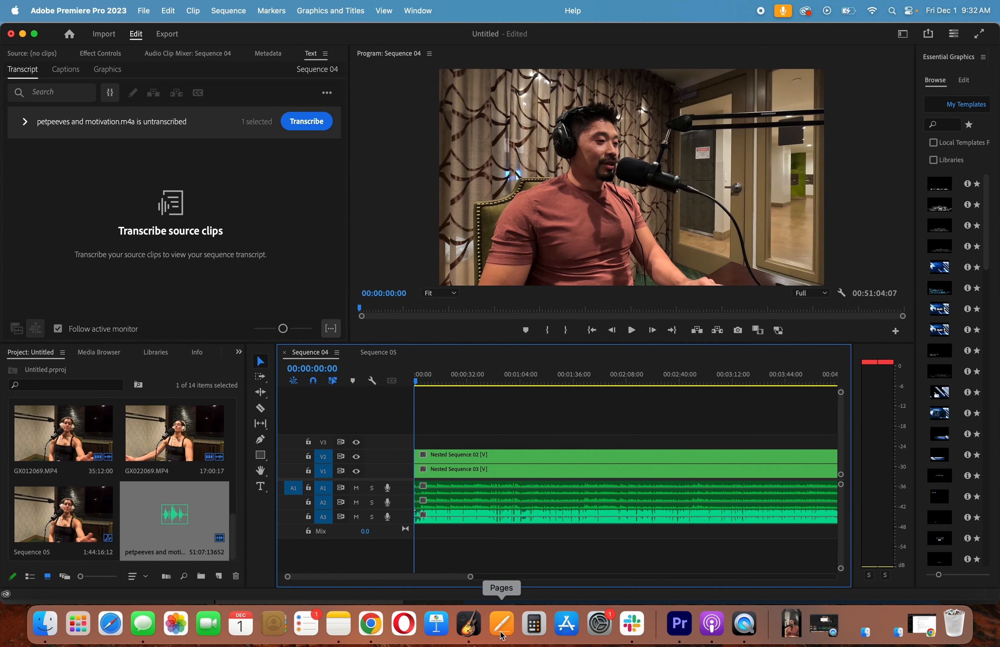
Step: Play a short stretch of the sequence from about 9:22 to check the combined audio
mouse_move(471, 576)
left_mouse_down()
mouse_move(844, 571)
mouse_move(835, 572)
left_mouse_up()
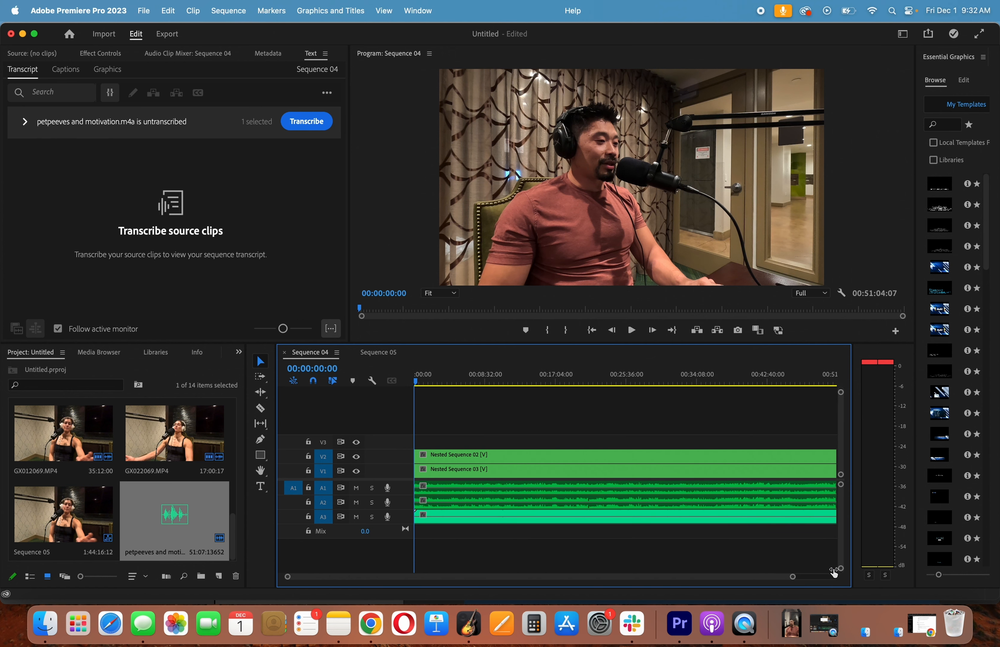
left_click(491, 381)
key("space")
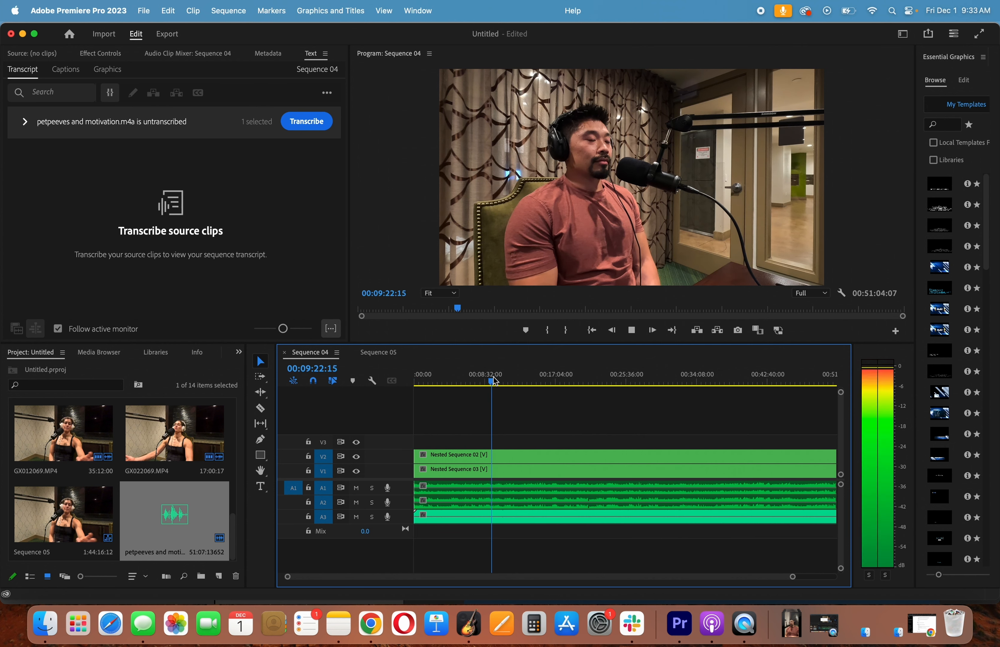
key("space")
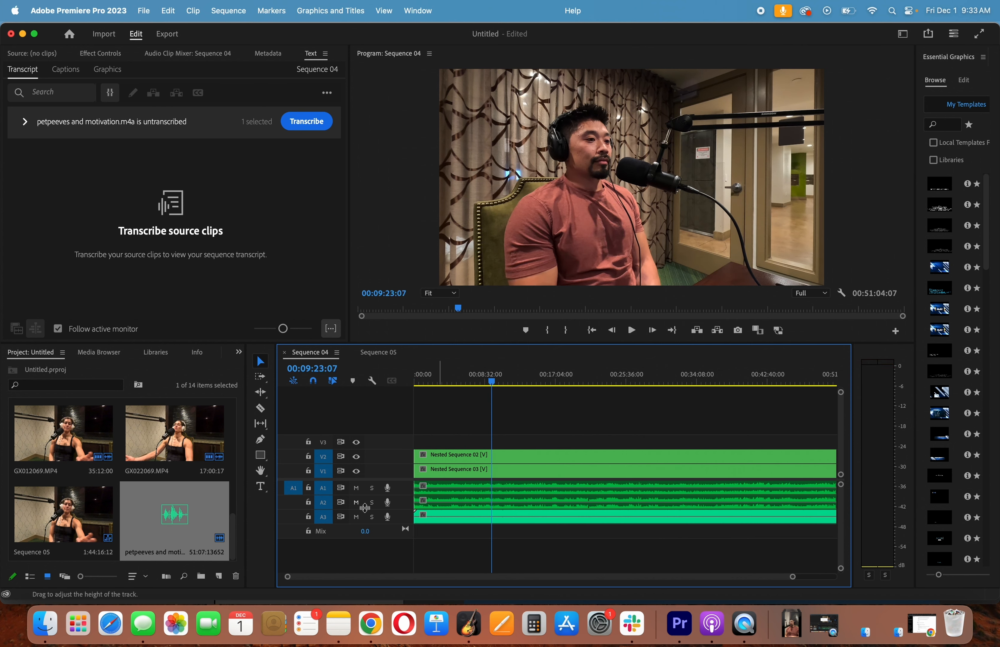
Step: Mute audio tracks A1 and A2 and play the sequence from just before 5:00 to check the audio on A3
left_click(356, 490)
left_click(358, 503)
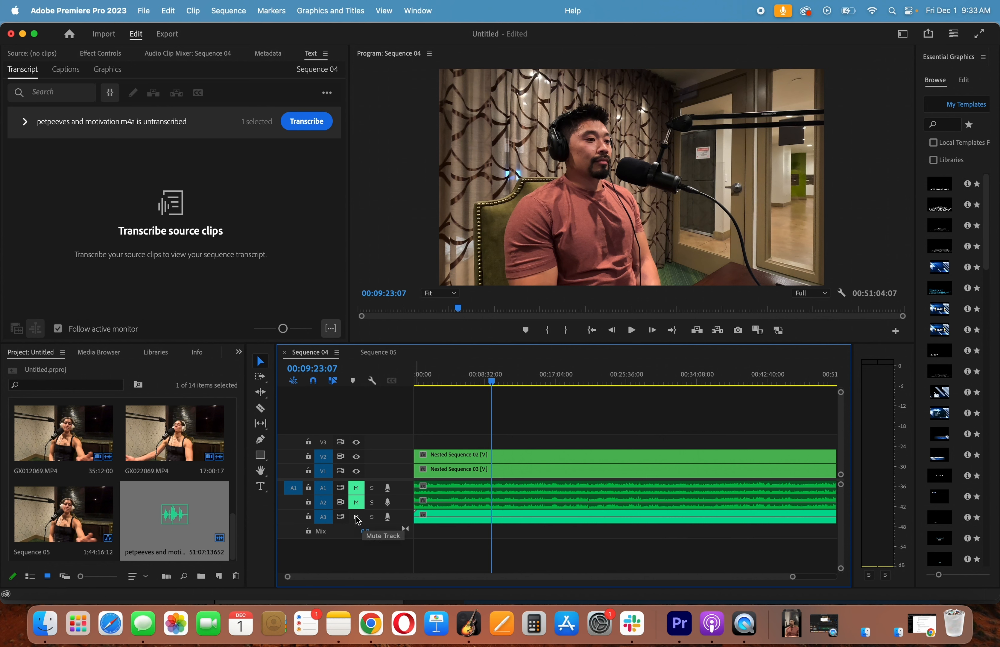
left_click(458, 376)
key("space")
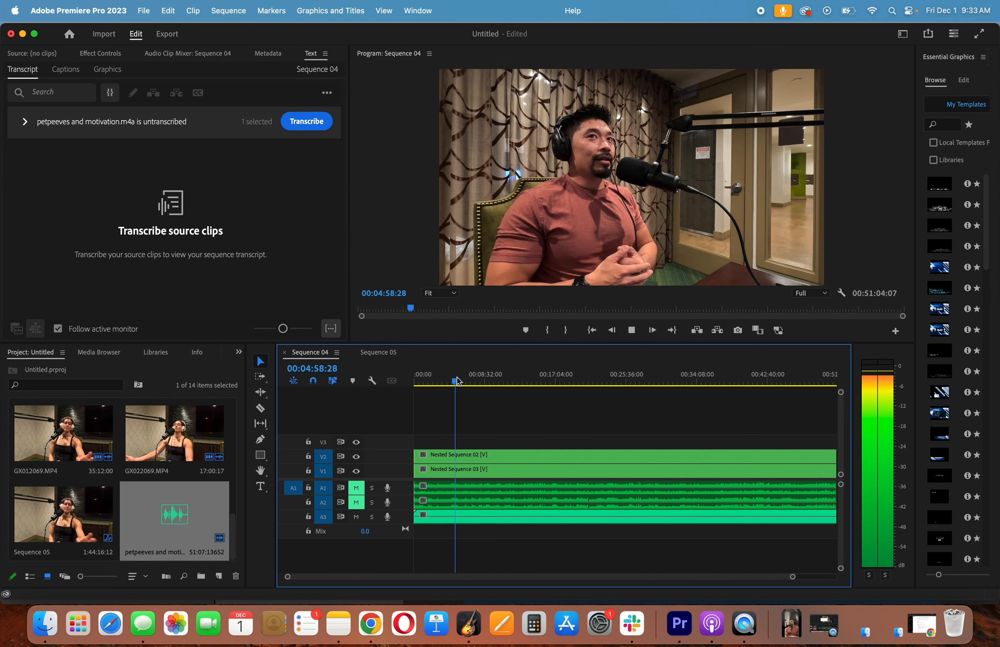
key("space")
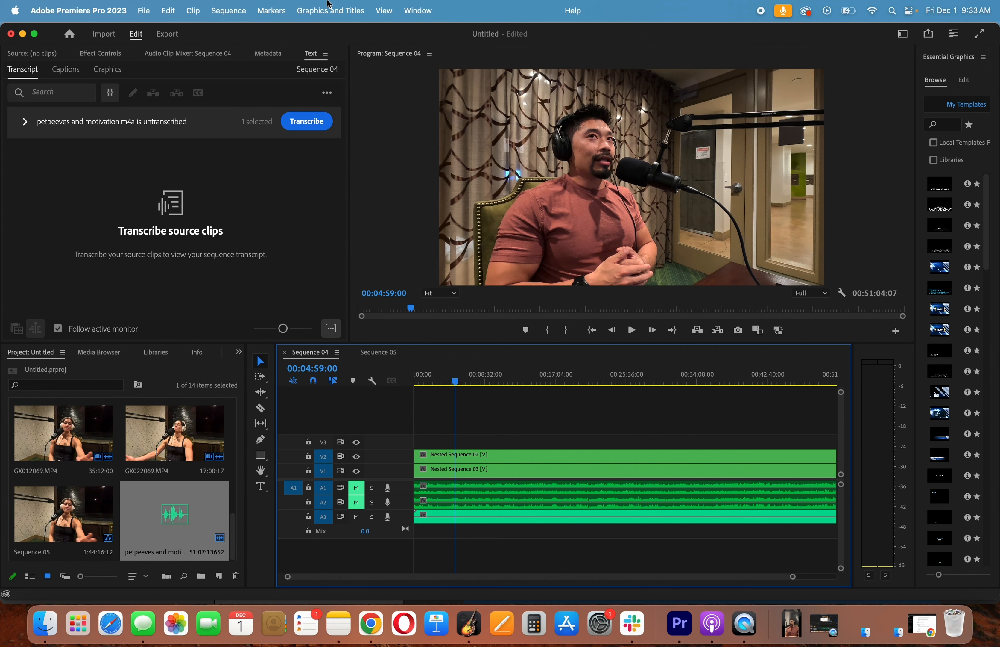
Step: Open the AutoPod Multi-Camera Editor and review its options for multi-shot frequency, number of speakers and number of cameras
left_click(414, 8)
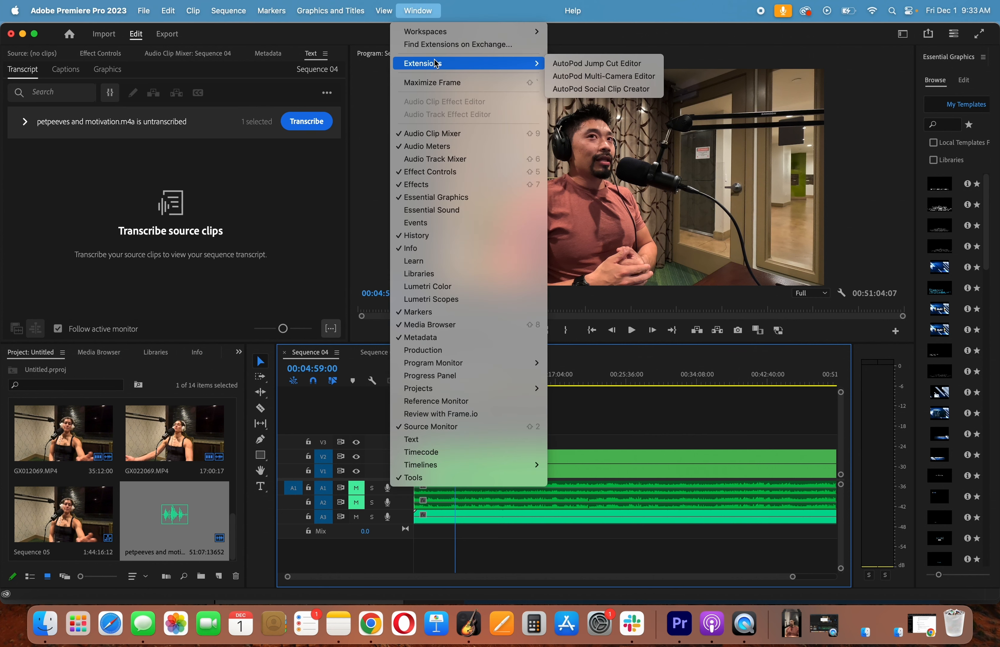
mouse_move(444, 65)
left_click(610, 76)
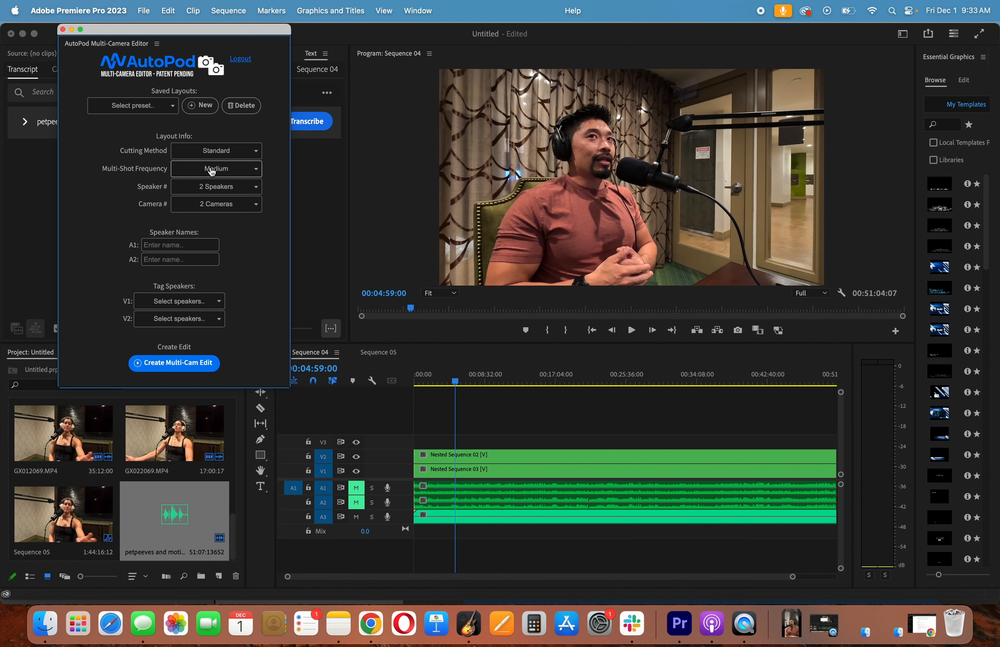
left_click(229, 173)
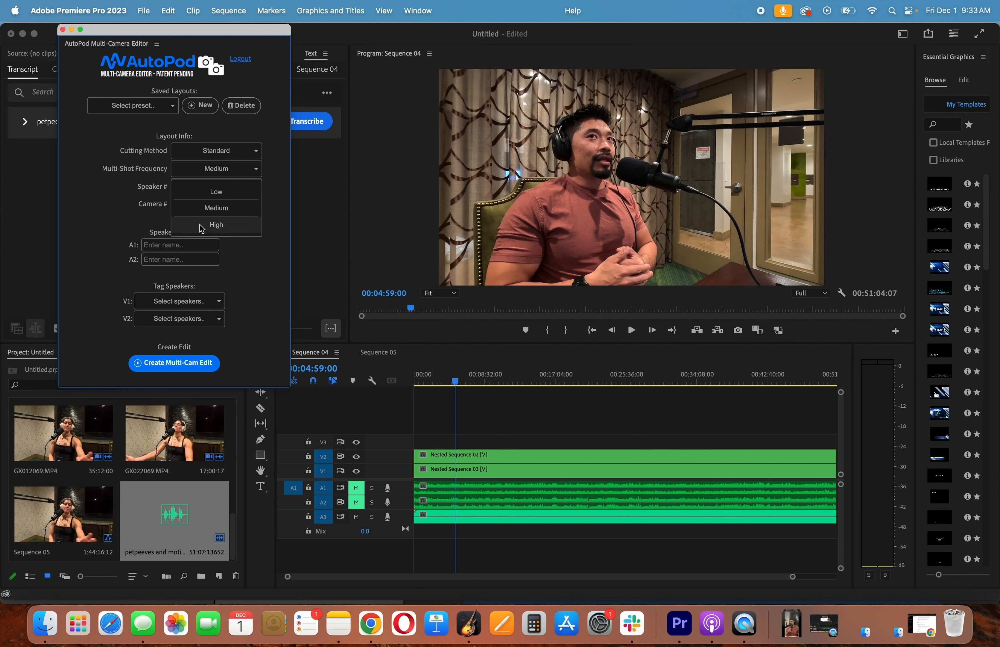
left_click(128, 222)
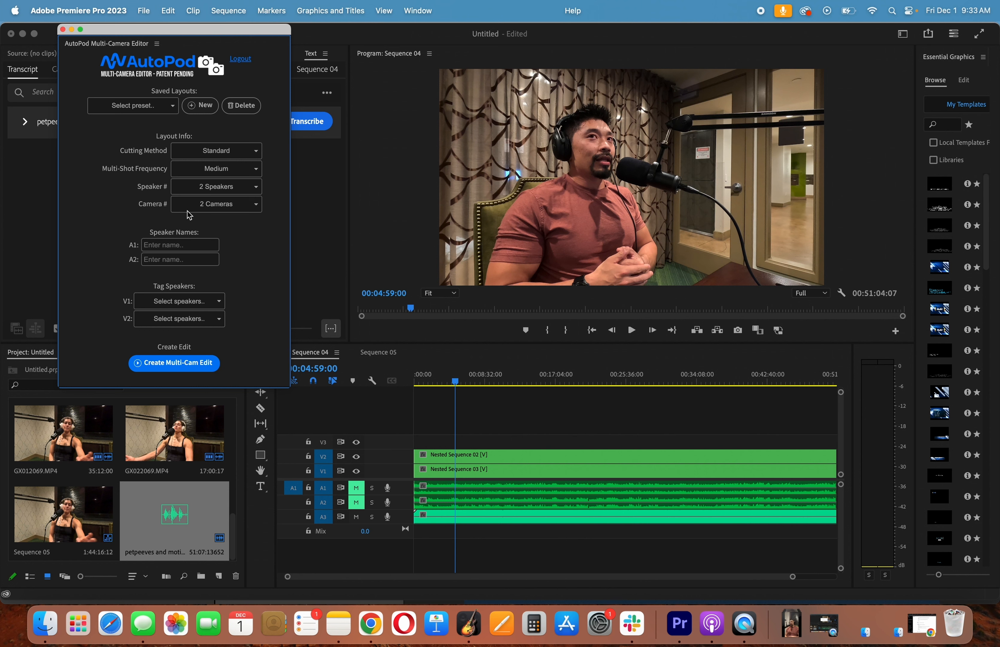
left_click(192, 192)
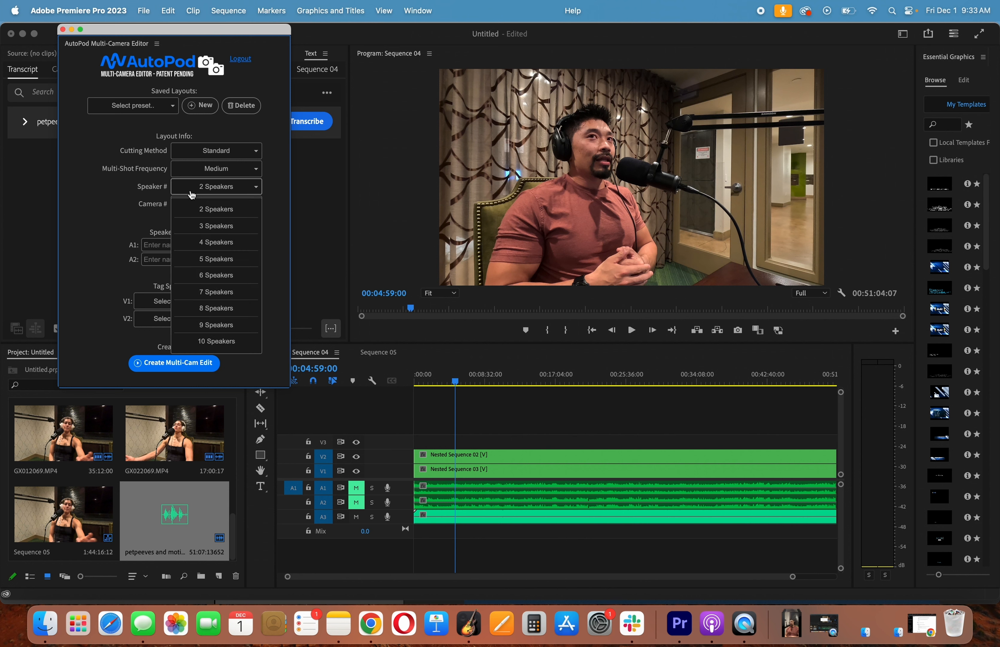
left_click(104, 242)
left_click(189, 206)
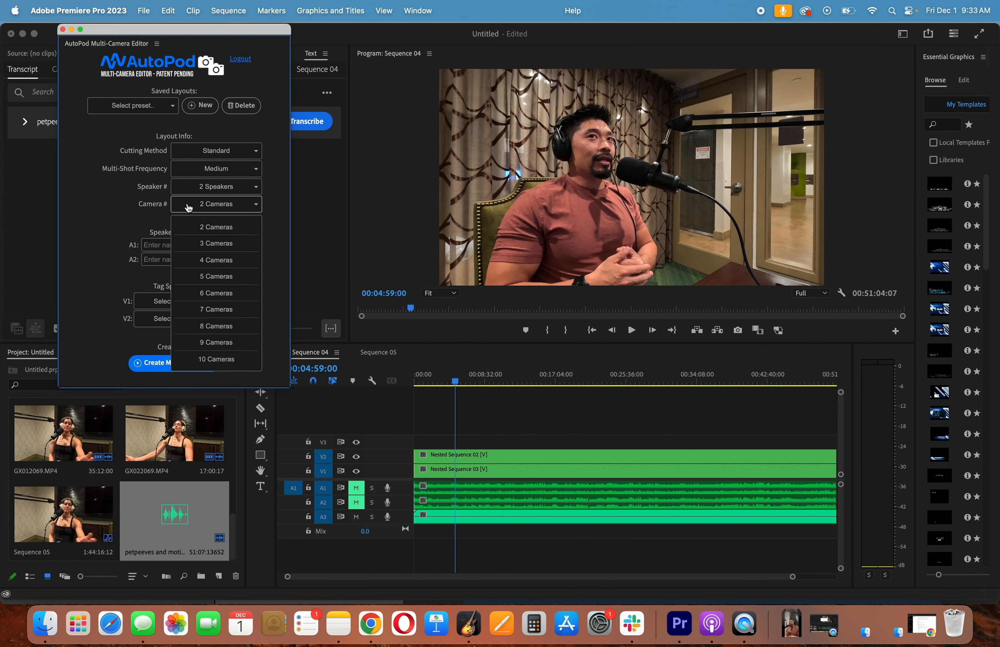
left_click(116, 245)
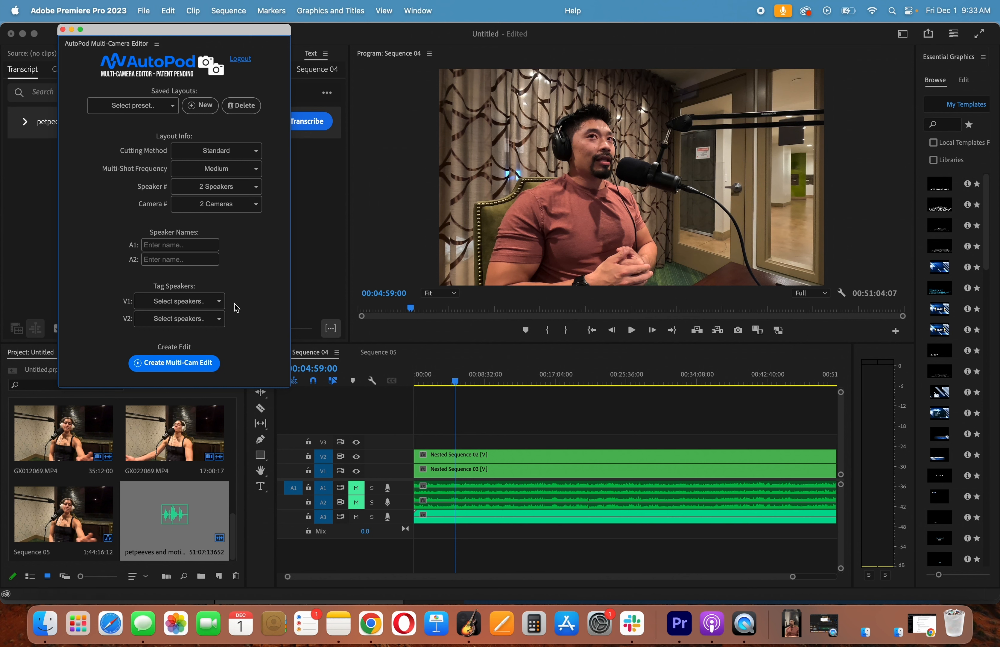
Step: Create the multi-cam edit with the speakers' names entered for A1 and A2 and V2 tagged to the second speaker
left_click(172, 246)
type("Caitlin")
key("Tab")
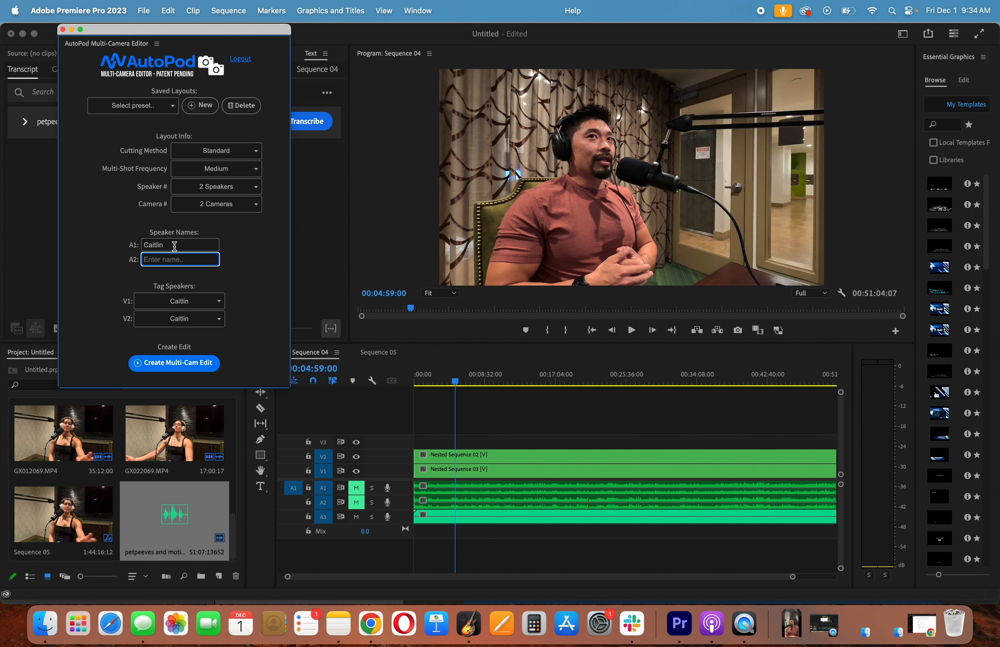
type("Matt")
left_click(189, 320)
left_click(192, 357)
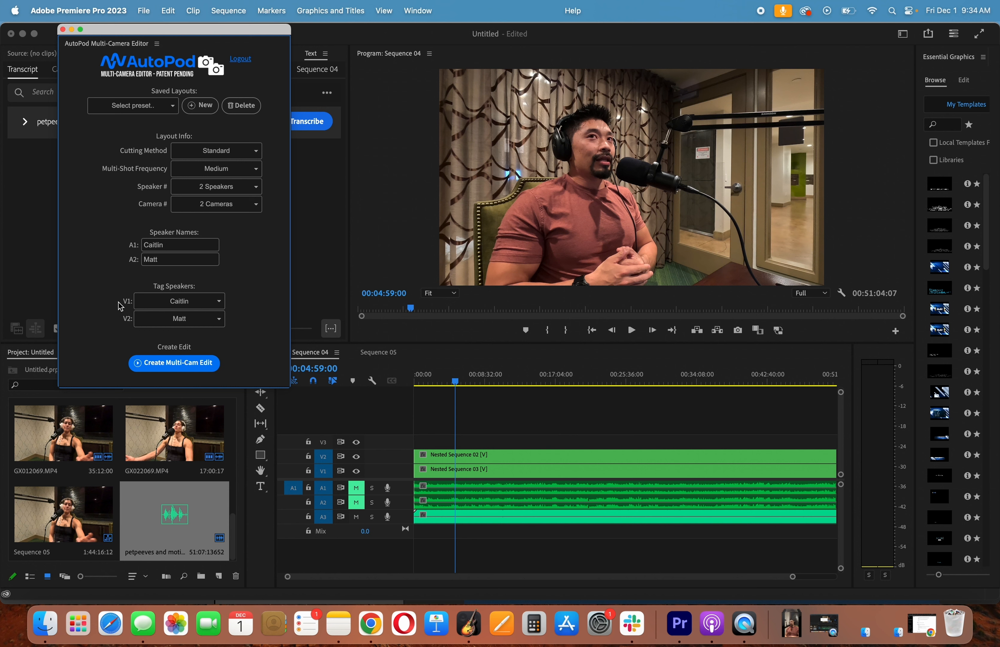
left_click(169, 362)
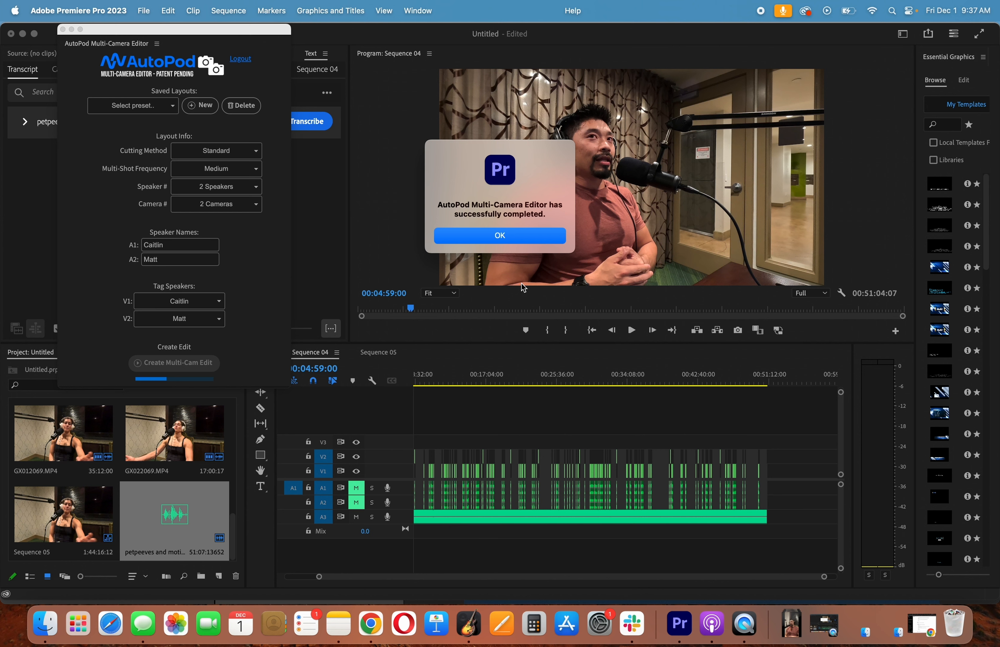
Step: Dismiss the completion message and close the AutoPod Multi-Camera Editor
left_click(528, 240)
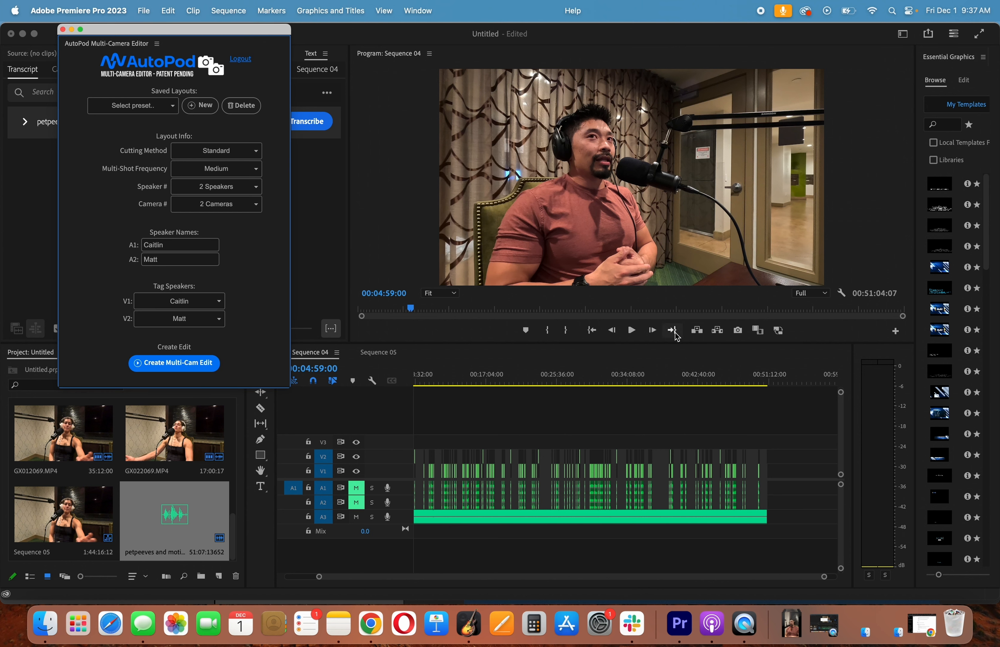
left_click(63, 29)
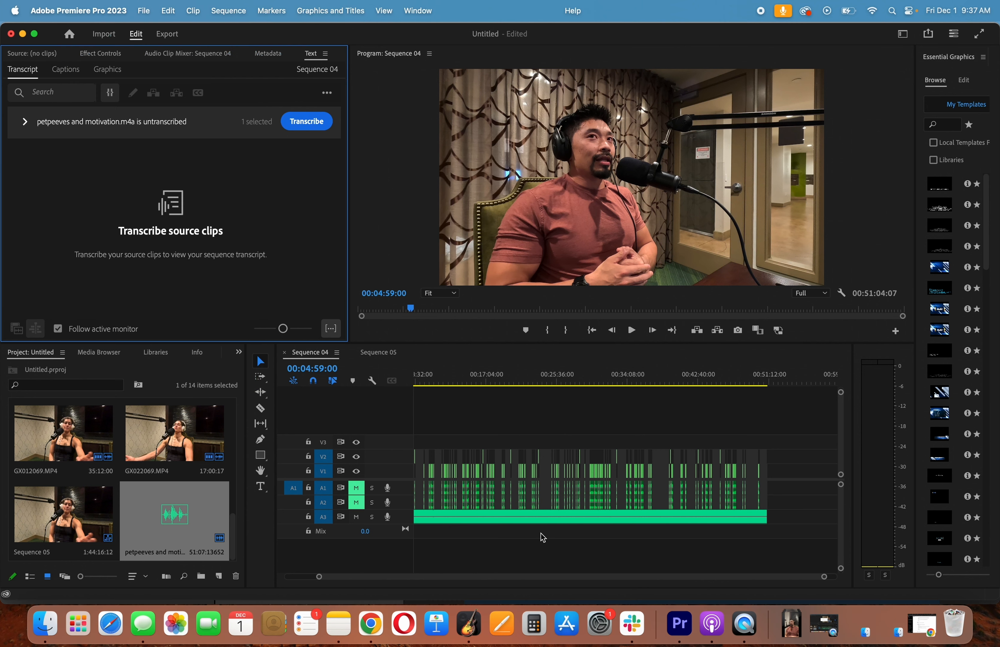
Step: Play Sequence 04 briefly from about 32:09 and scrub ahead to about 32:59 to check the automatic cuts between speakers
left_click_drag(824, 578, 658, 577)
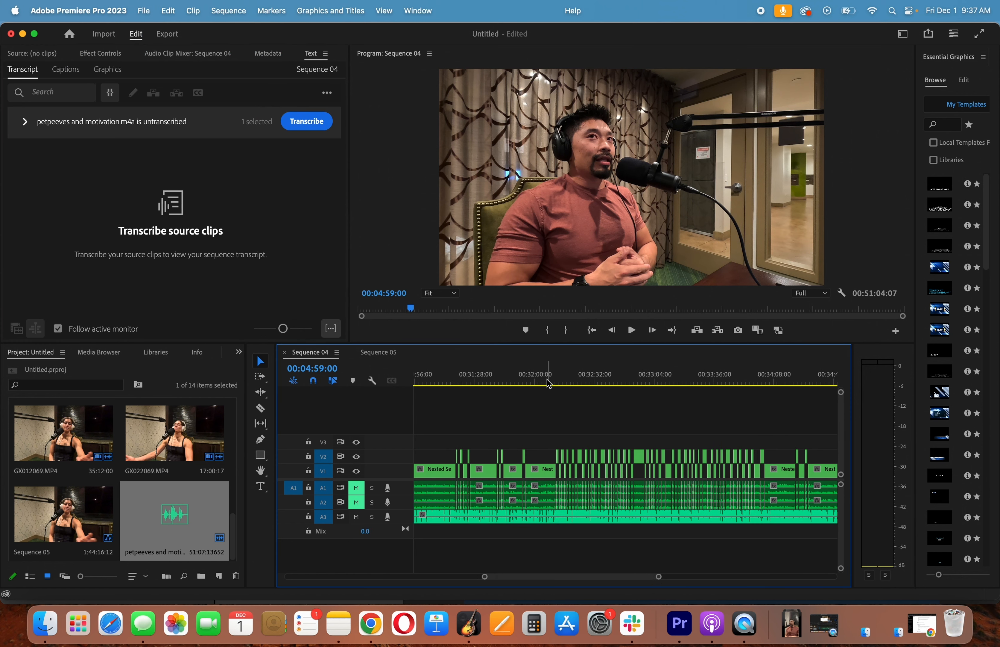
left_click(548, 381)
left_click(552, 380)
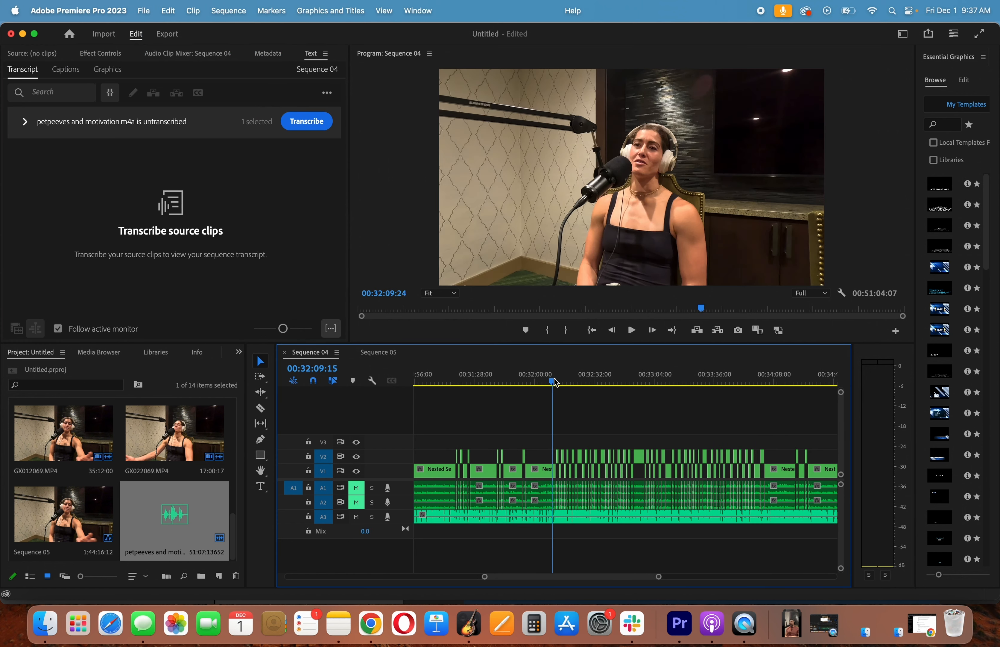
key("space")
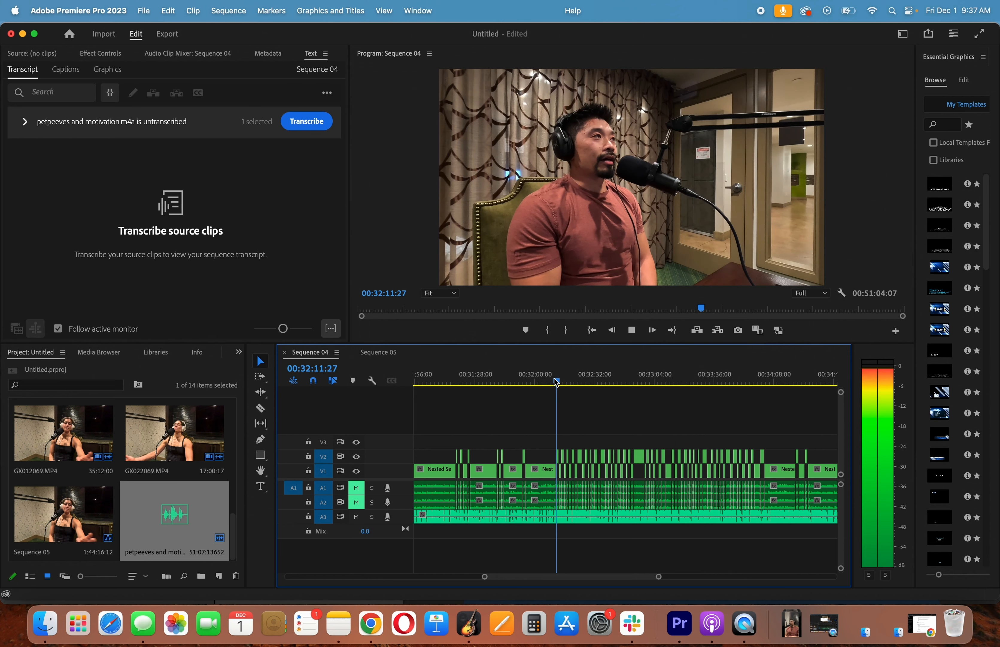
key("space")
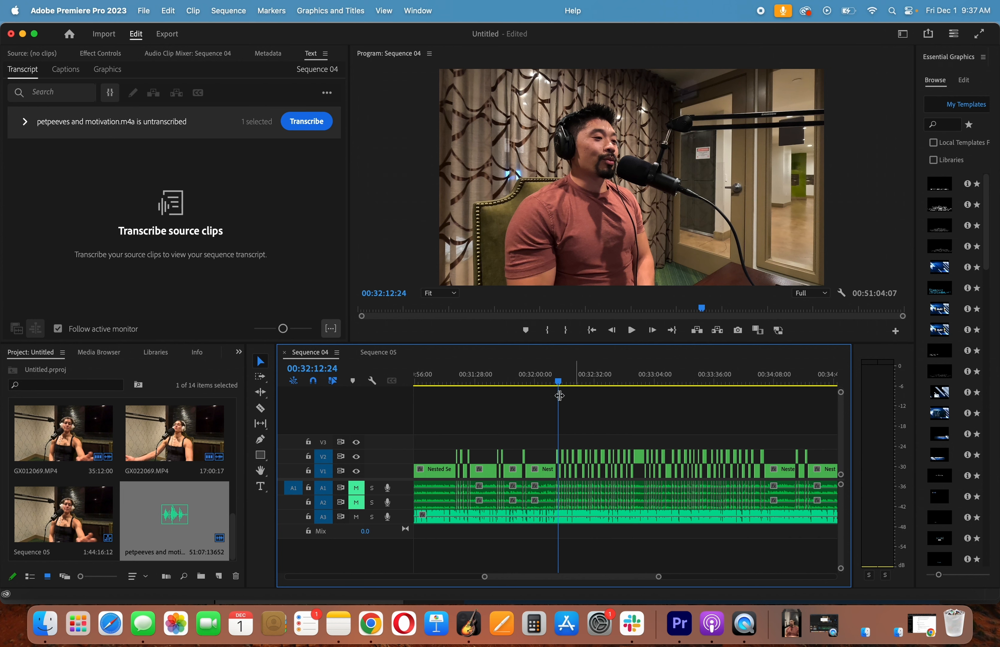
left_click(561, 381)
left_click_drag(562, 383, 646, 391)
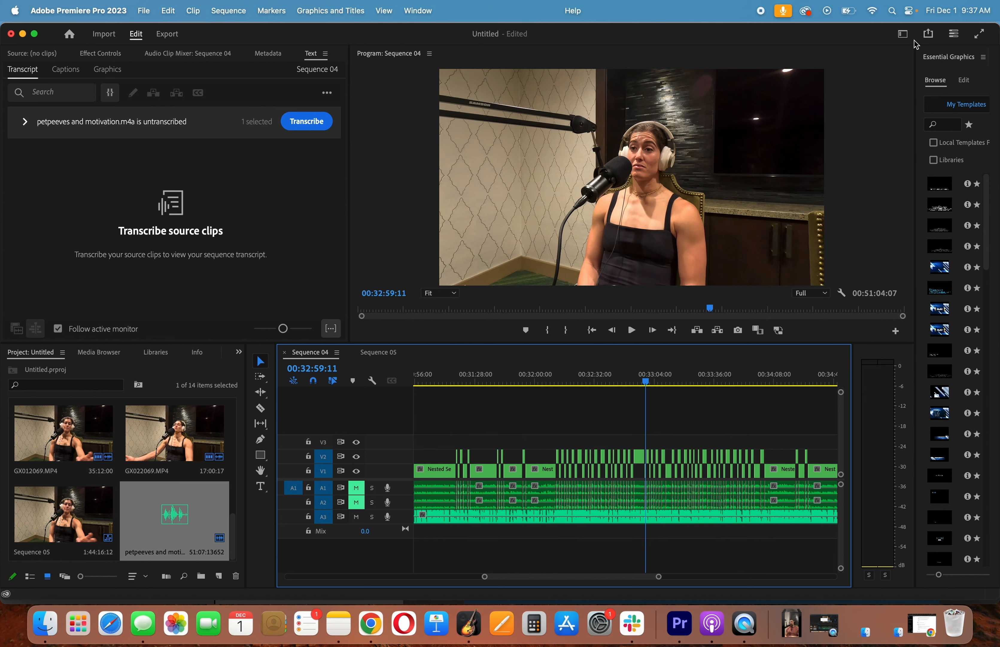
Step: Quick-export Sequence 04 as an MP4 with the Match Source - Adaptive High Bitrate preset
left_click(928, 34)
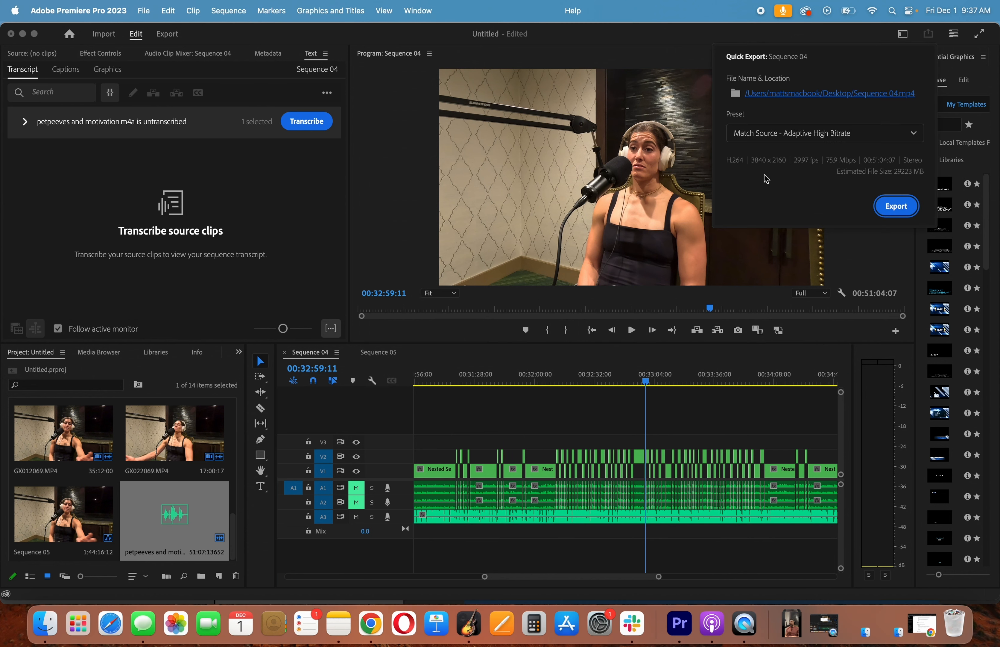
left_click(762, 140)
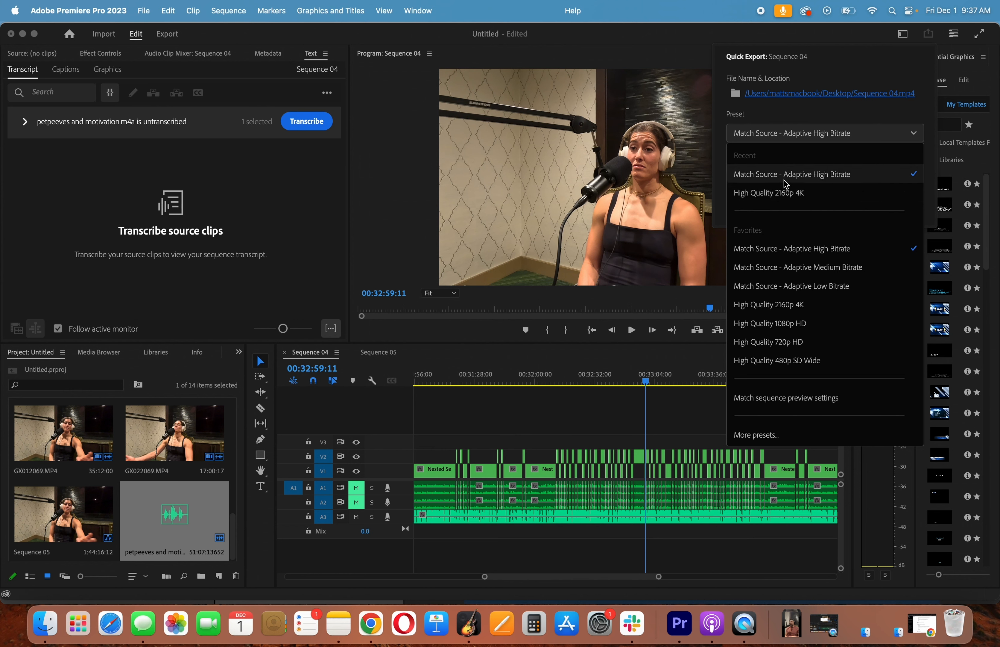
left_click(784, 181)
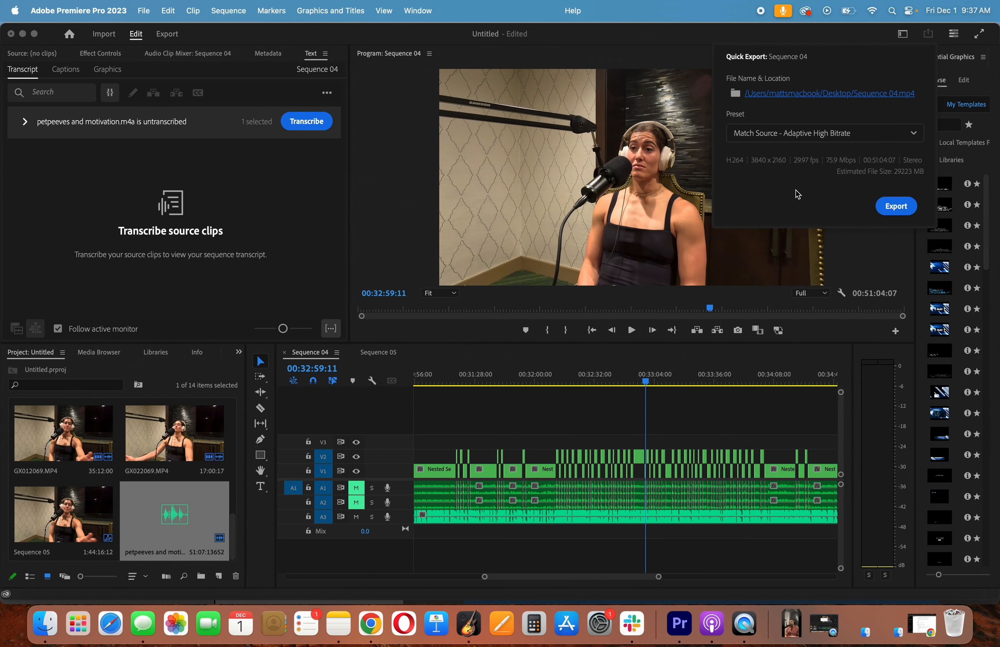
left_click(895, 205)
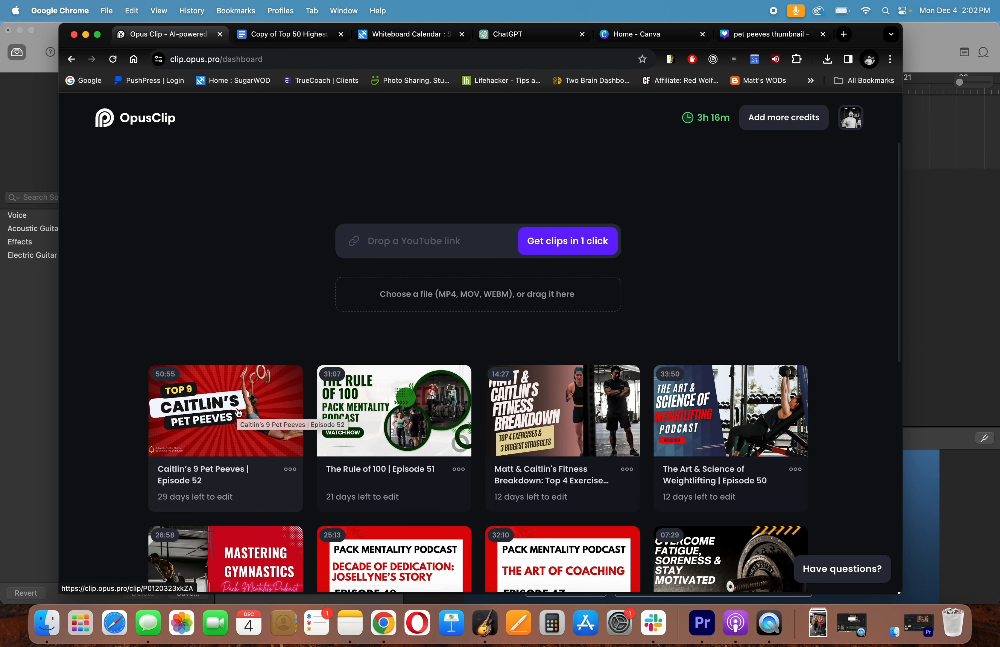
Step: Switch to OpusClip in Chrome, open the Episode 52 podcast project and browse its generated clips
left_click(239, 413)
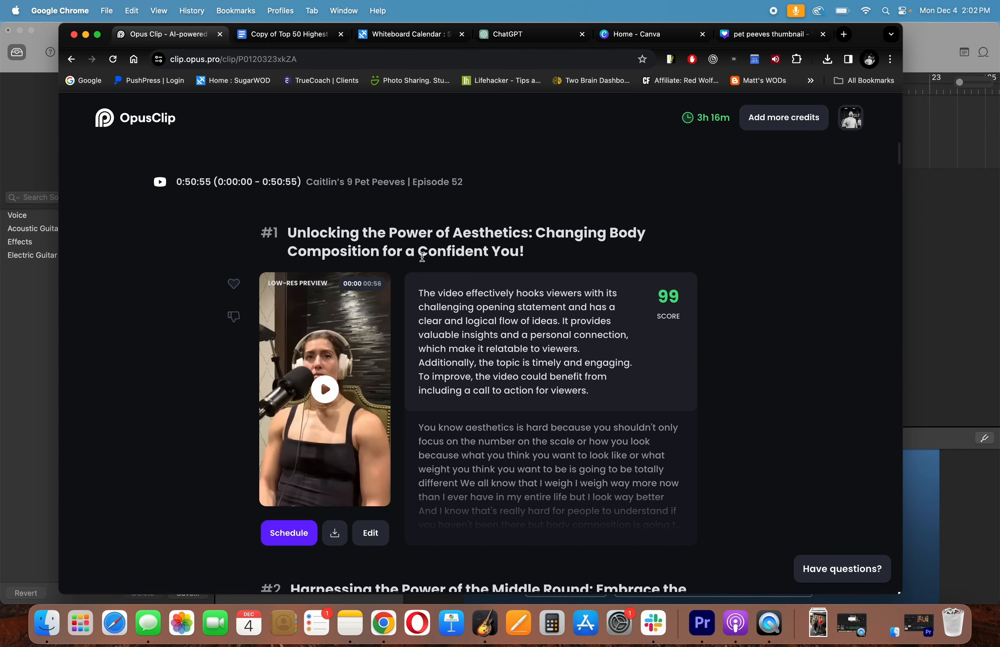
scroll(461, 313, "down", 20)
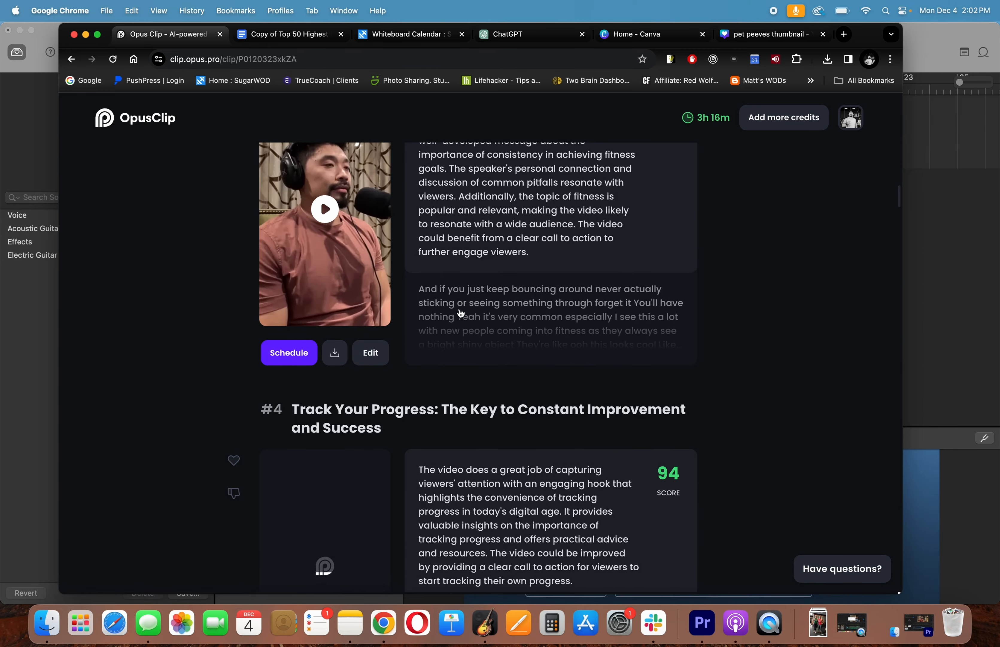
scroll(461, 313, "up", 20)
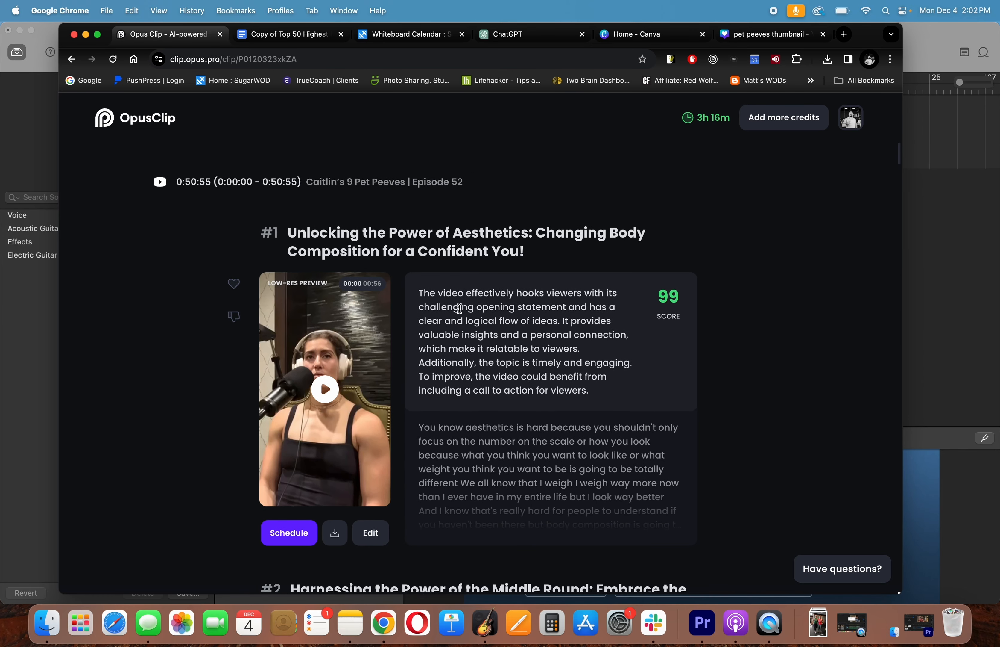
Step: Download the #1 clip, "Unlocking the Power of Aesthetics: Changing Body Composition for a Confident You!", and close the download list
scroll(459, 309, "down", 2)
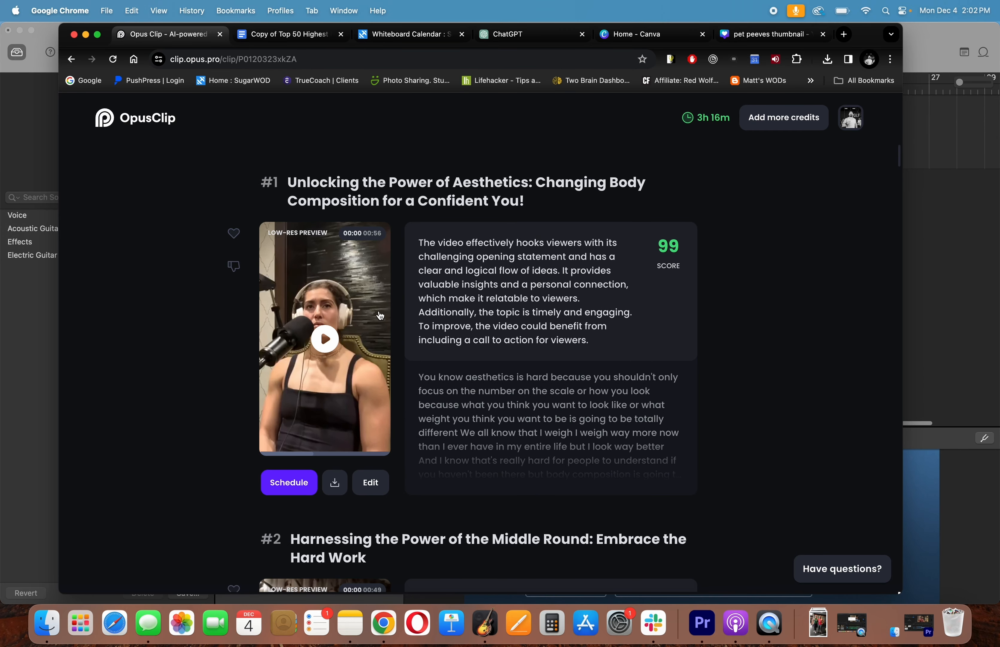
scroll(558, 264, "down", 1)
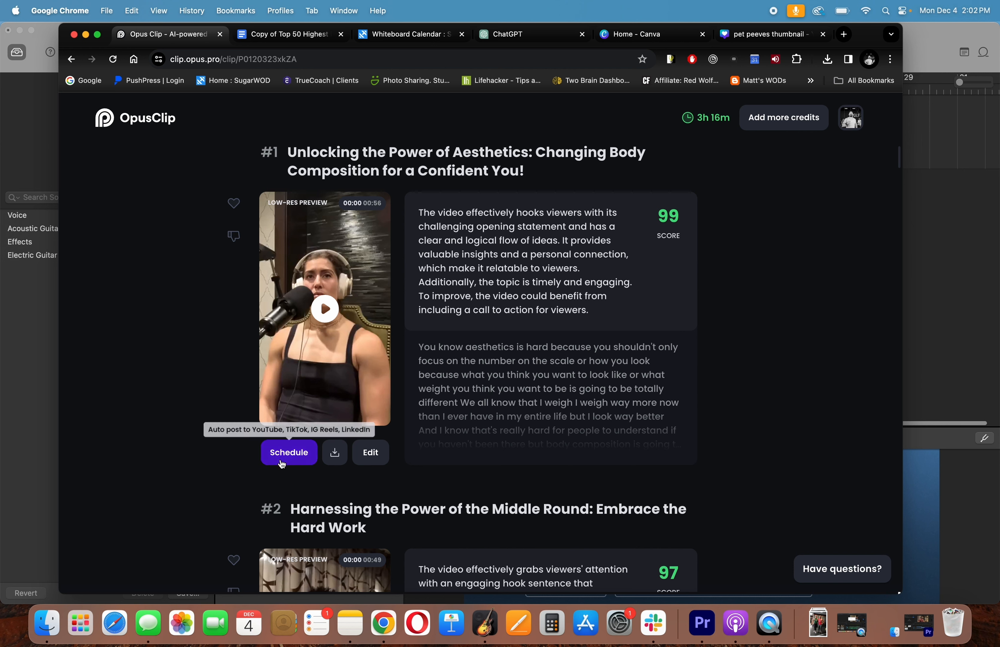
left_click(335, 454)
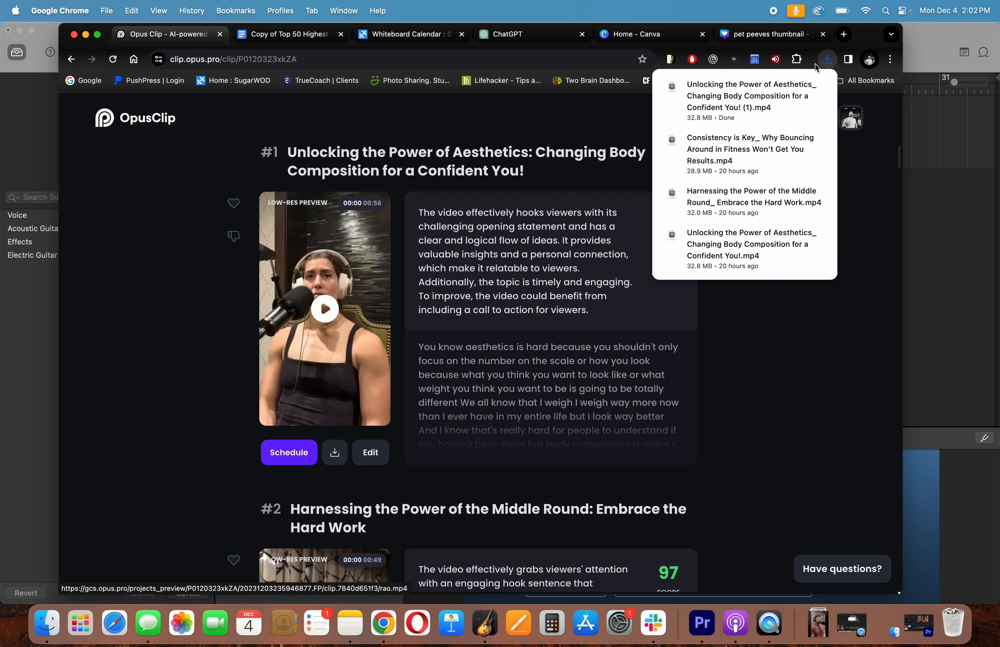
left_click(825, 61)
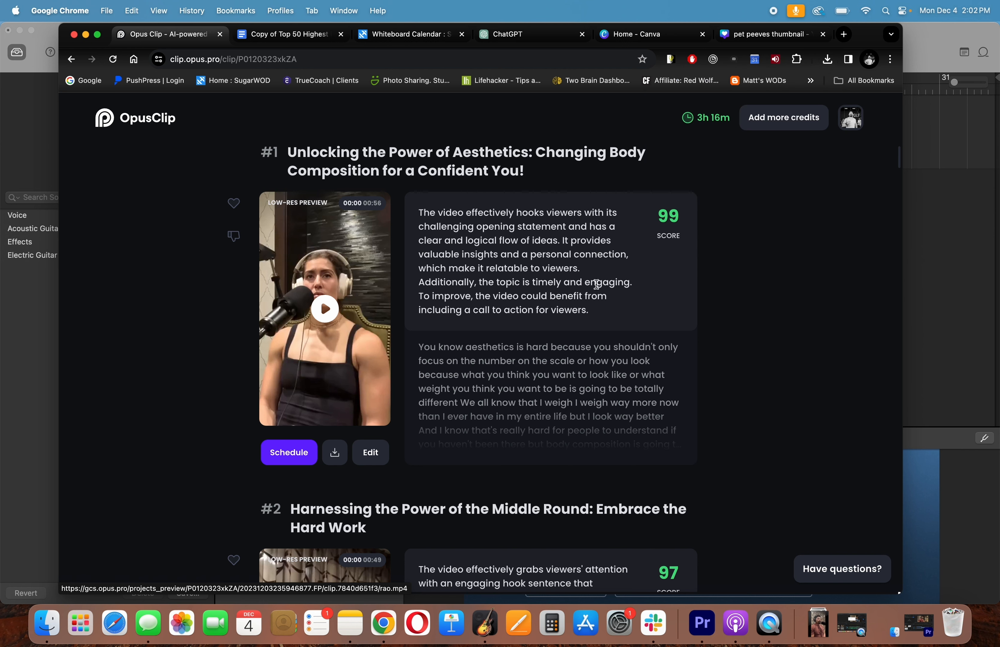